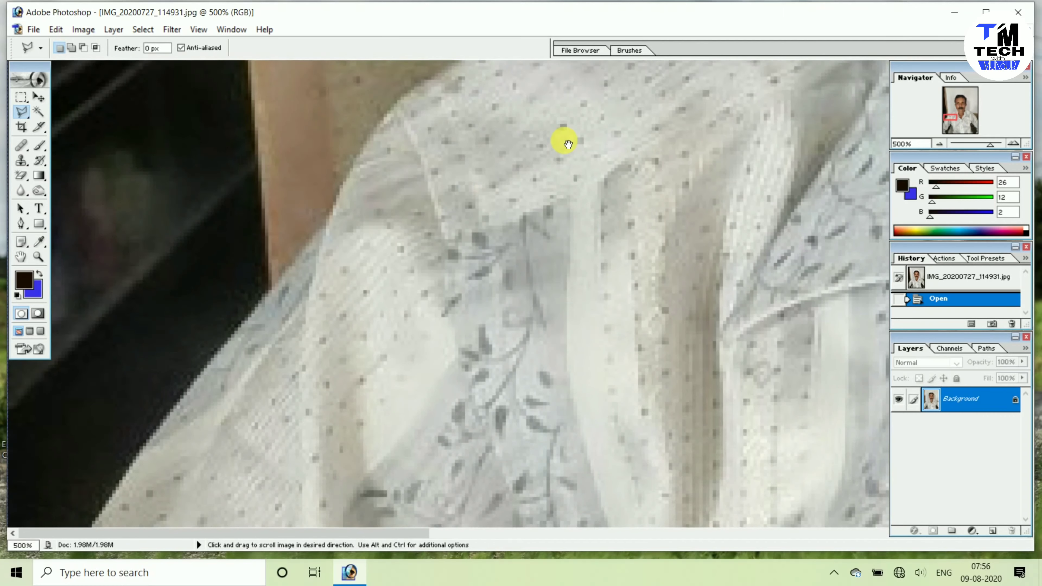
Step: Start a Polygonal Lasso outline up the sleeve and along the shoulder on the photo's left side to the collar
drag(426, 249, 458, 161)
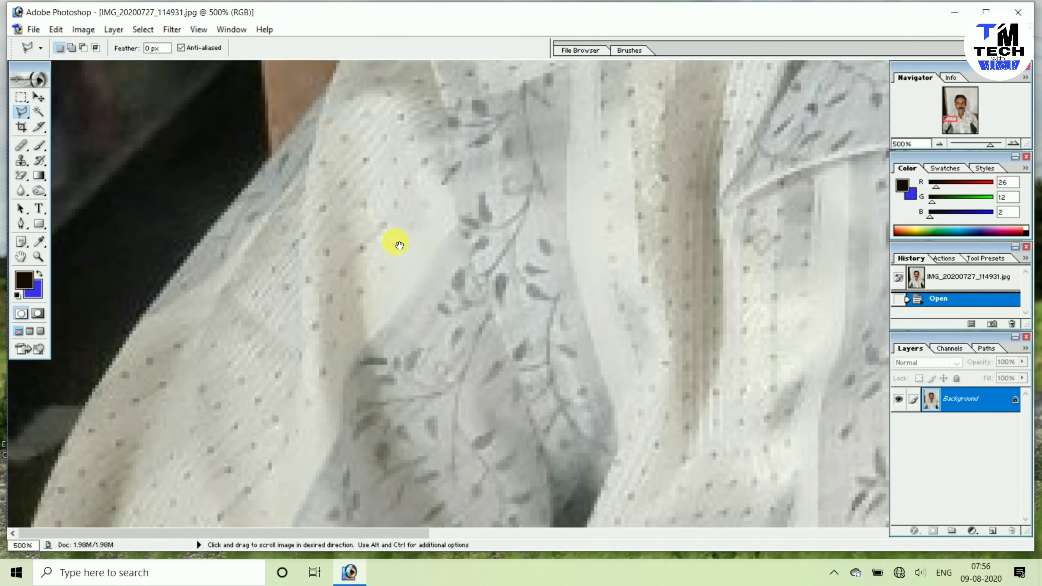
mouse_move(399, 245)
mouse_down()
mouse_move(325, 267)
mouse_move(442, 293)
mouse_up()
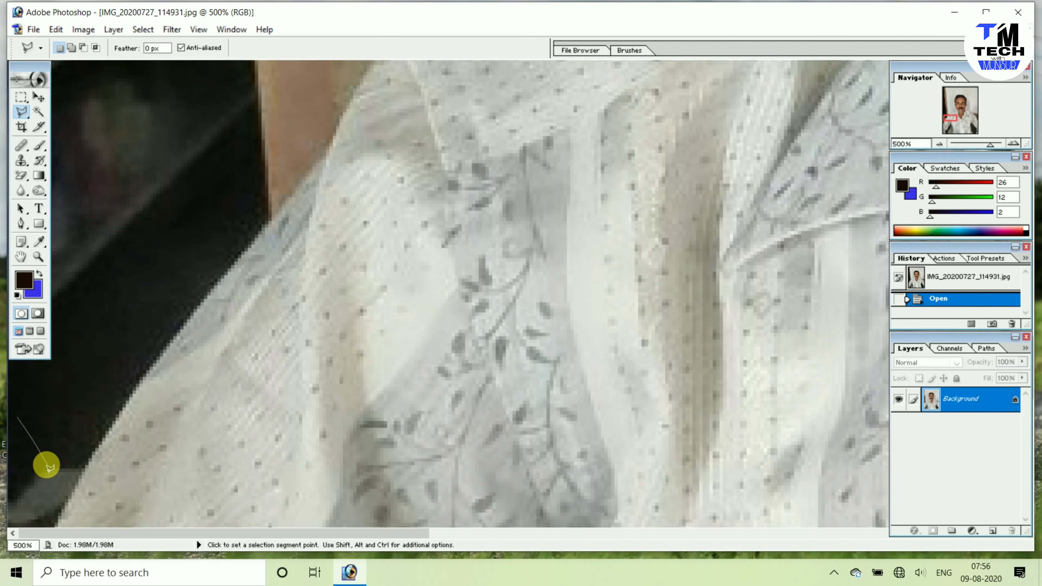
click(70, 493)
click(194, 307)
click(326, 157)
drag(349, 108, 283, 349)
click(356, 264)
click(582, 150)
drag(722, 75, 343, 379)
click(377, 370)
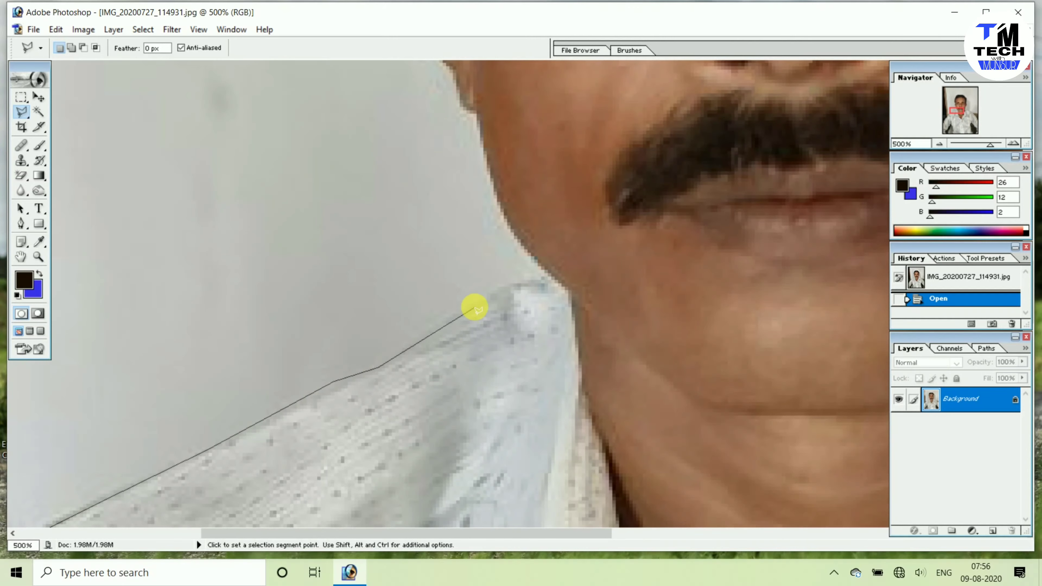
click(506, 290)
click(555, 281)
Step: Continue the lasso outline along the jaw and around the ear on the photo's left side to the hairline
click(480, 117)
drag(460, 93, 431, 341)
click(399, 268)
click(358, 184)
click(351, 116)
click(358, 91)
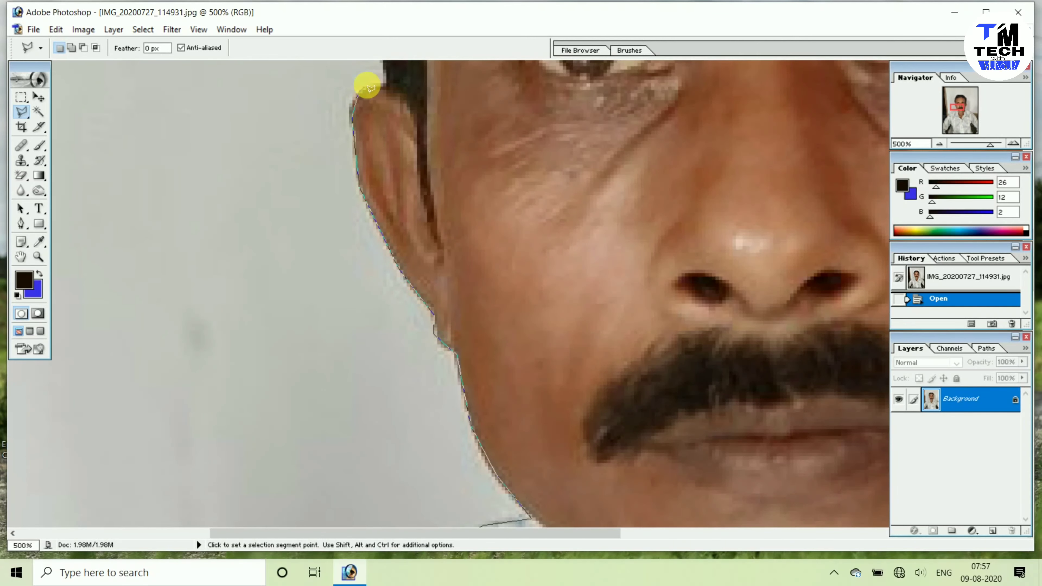
drag(367, 85, 419, 298)
click(436, 295)
Step: Trace the lasso outline up the side of the hair and across the crown of the head
scroll(430, 244, up, 2)
drag(429, 244, 455, 472)
click(419, 272)
drag(440, 107, 426, 324)
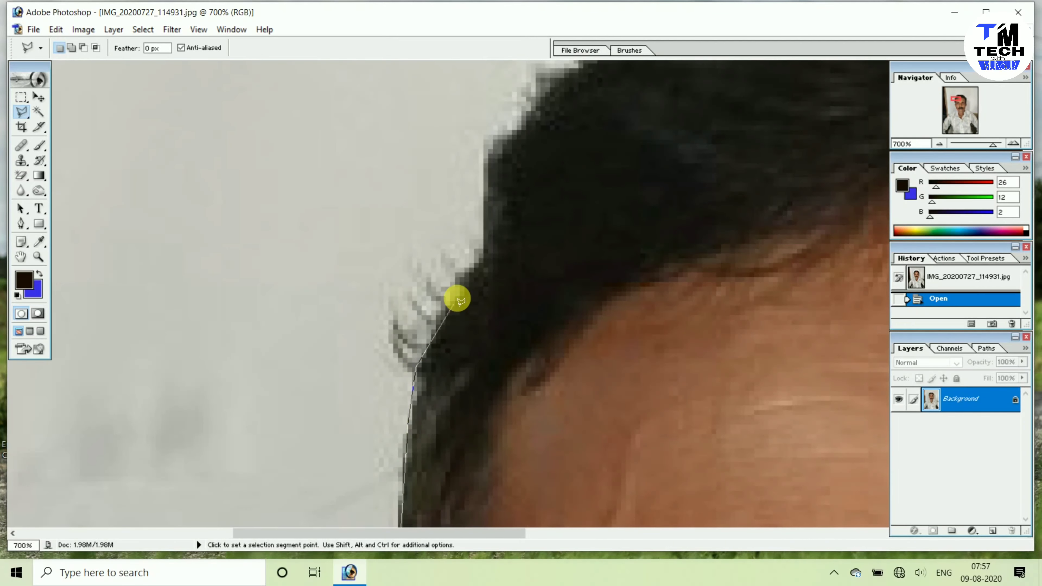
drag(472, 269, 425, 385)
click(438, 278)
click(493, 221)
click(630, 112)
drag(631, 110, 393, 340)
click(715, 337)
drag(715, 337, 410, 378)
click(607, 423)
drag(607, 424, 356, 230)
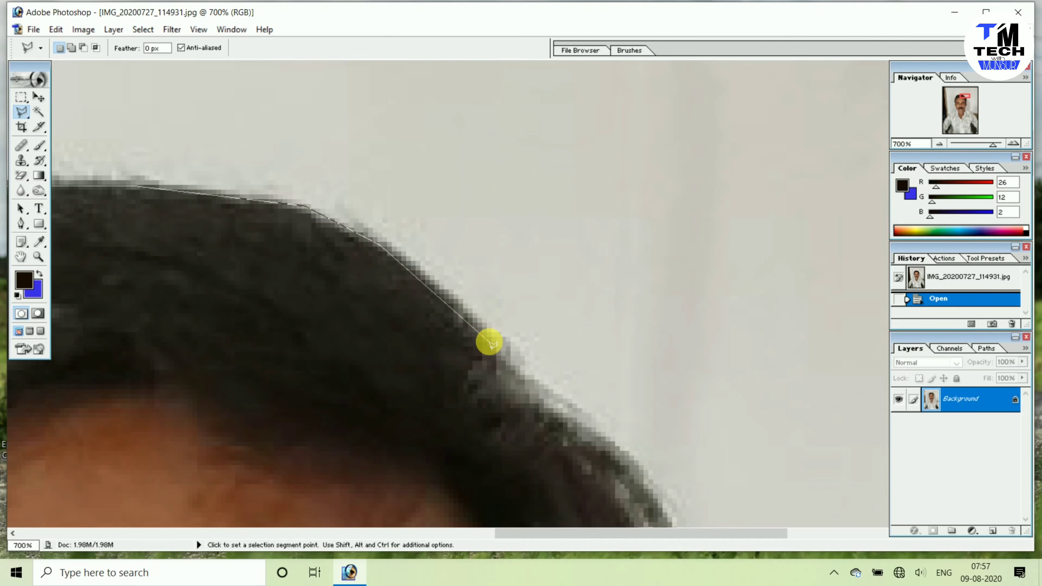
Step: Trace the lasso outline down the hair on the photo's right side to the top of the ear
click(489, 342)
drag(535, 409, 500, 277)
click(575, 394)
drag(574, 394, 564, 97)
click(541, 455)
drag(541, 455, 543, 186)
click(534, 323)
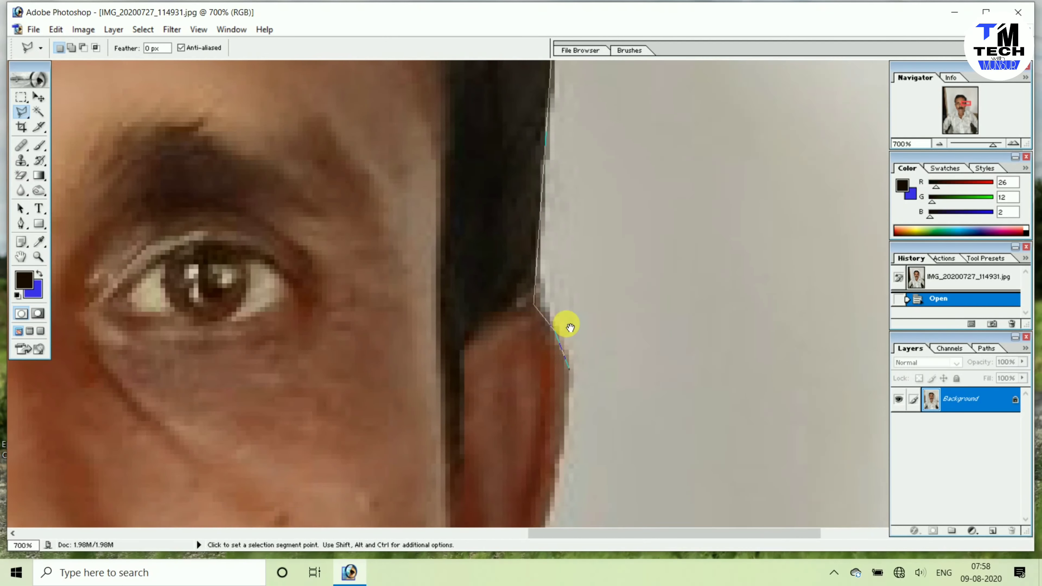
Step: Extend the lasso outline around the right-side ear and down the jaw to the shirt collar
drag(567, 327, 567, 131)
click(581, 169)
click(567, 293)
click(553, 349)
click(505, 422)
drag(466, 461, 477, 226)
click(467, 353)
click(437, 426)
drag(437, 425, 528, 182)
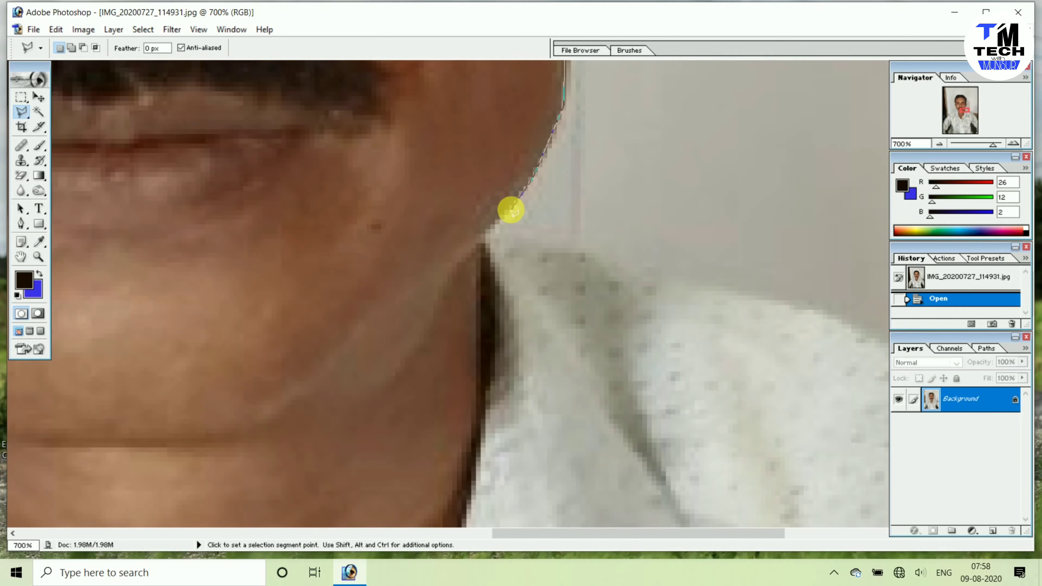
click(486, 239)
Step: Extend the lasso outline along the shoulder and upper sleeve to the photo's right edge
click(712, 299)
drag(711, 299, 218, 259)
click(329, 272)
click(615, 422)
drag(615, 422, 523, 119)
click(656, 251)
click(811, 426)
drag(811, 426, 738, 115)
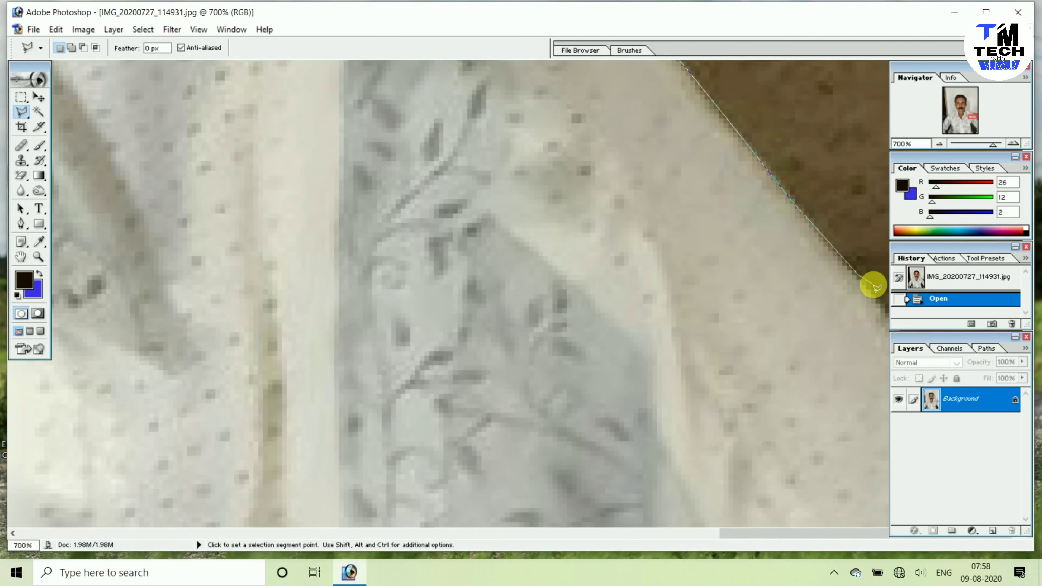
click(872, 286)
Step: Carry the lasso outline around the wall behind the head and back to its starting point, closing the background selection
scroll(907, 87, down, 4)
alt+click(907, 87)
drag(986, 93, 751, 321)
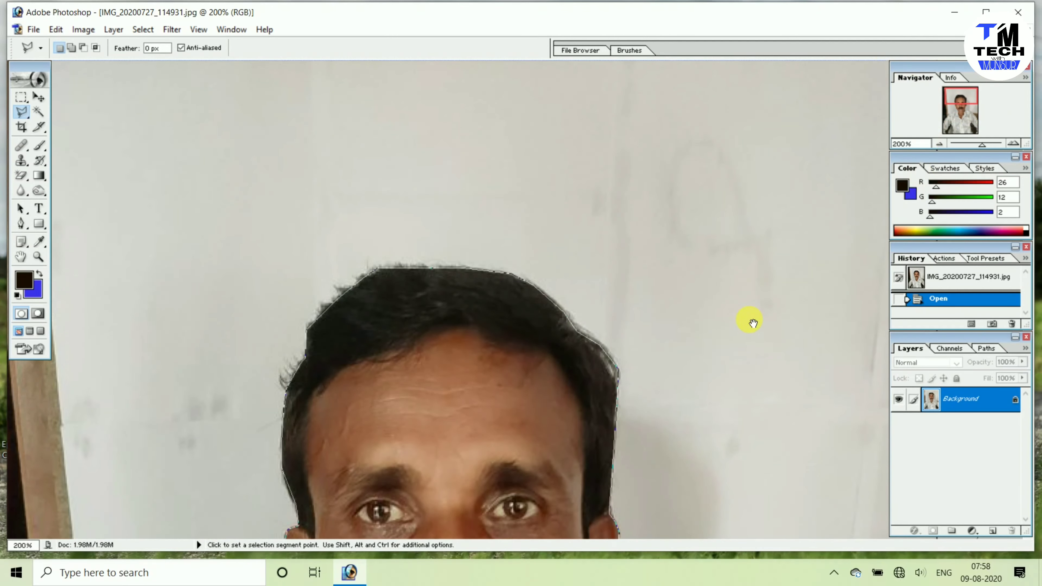
click(899, 71)
click(488, 75)
click(20, 472)
scroll(100, 379, down, 9)
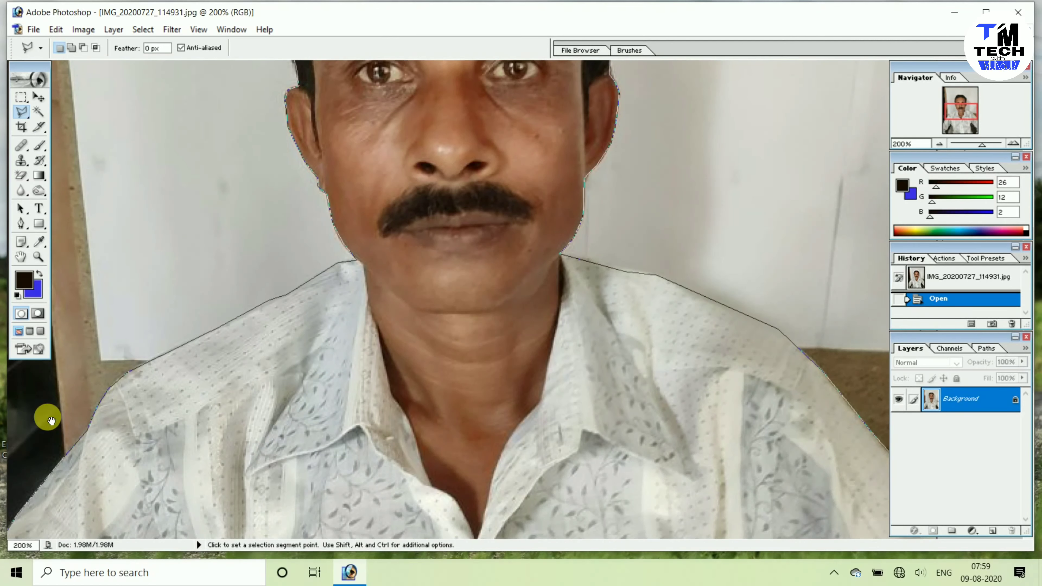
click(11, 466)
scroll(82, 441, down, 1)
scroll(17, 440, up, 3)
drag(15, 438, 153, 387)
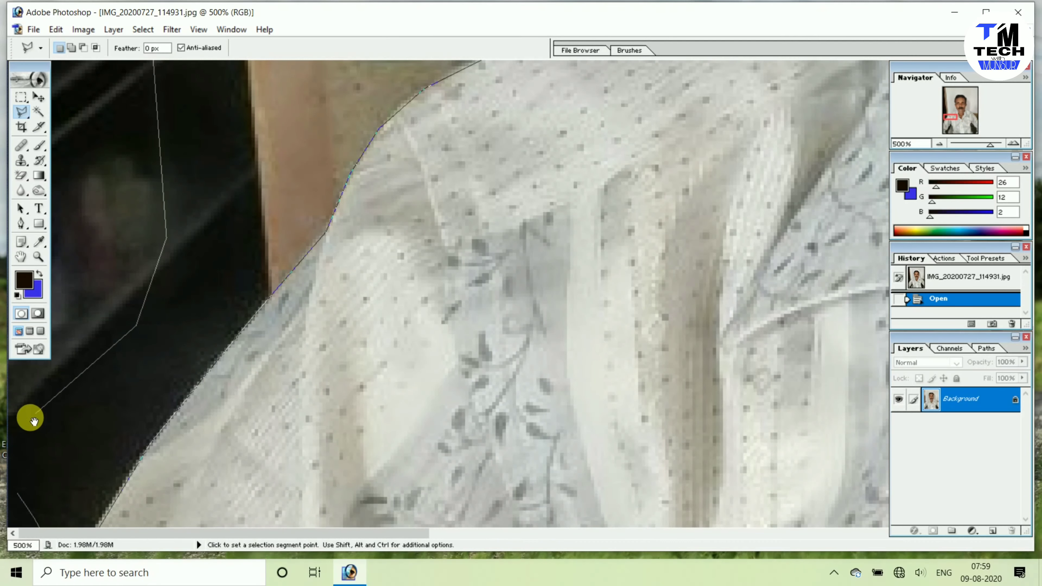
click(27, 414)
click(14, 465)
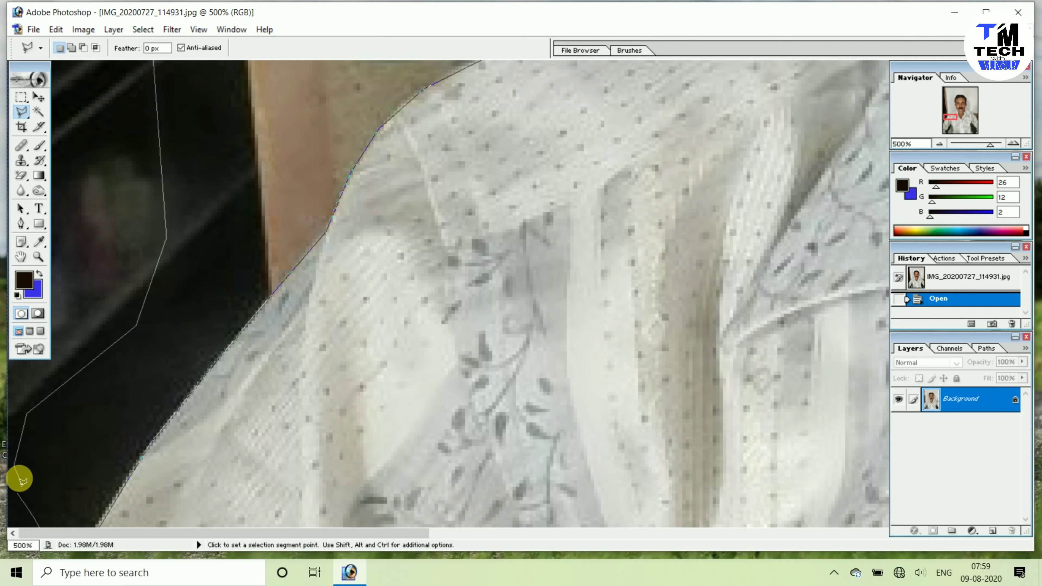
click(18, 492)
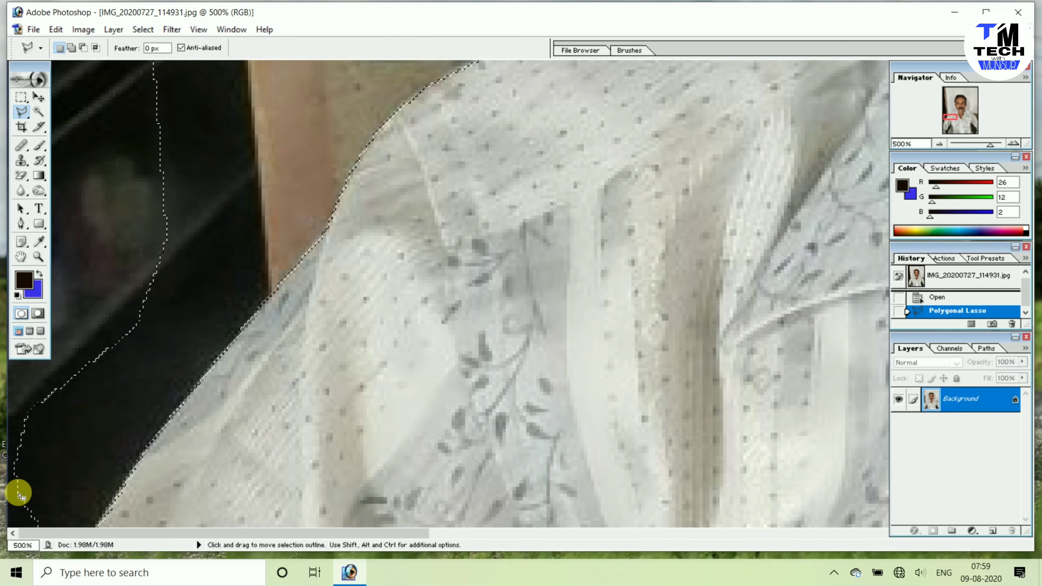
Step: Clear the selected wall area to the blue background colour and deselect it
scroll(20, 495, down, 2)
scroll(20, 496, down, 3)
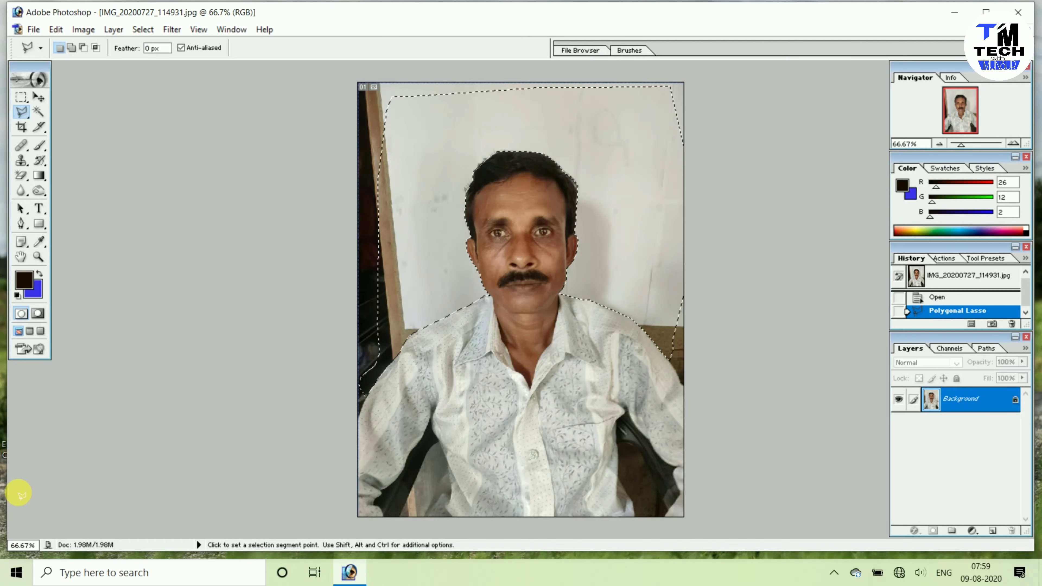
key(Delete)
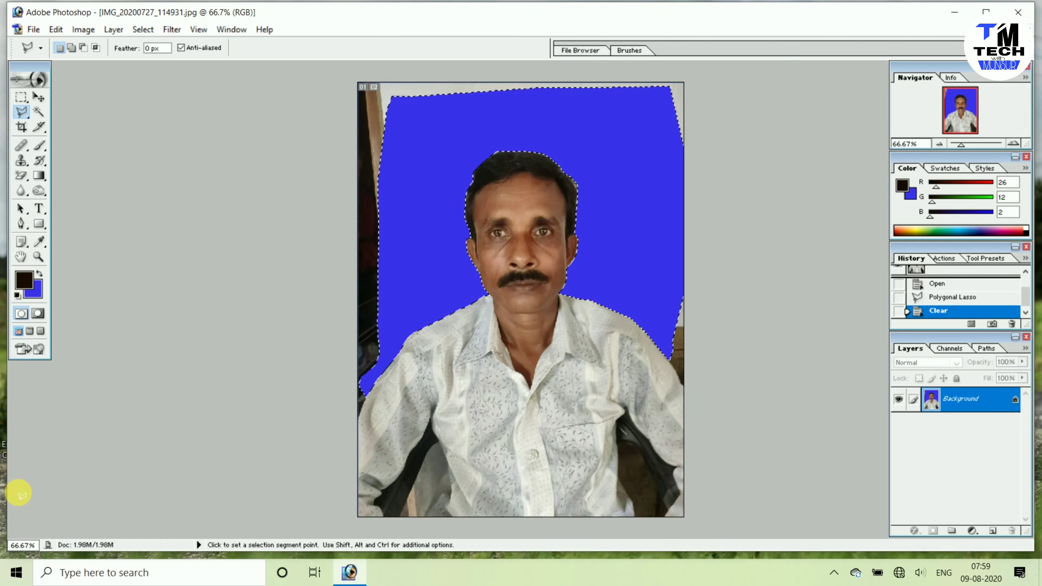
key(ctrl)
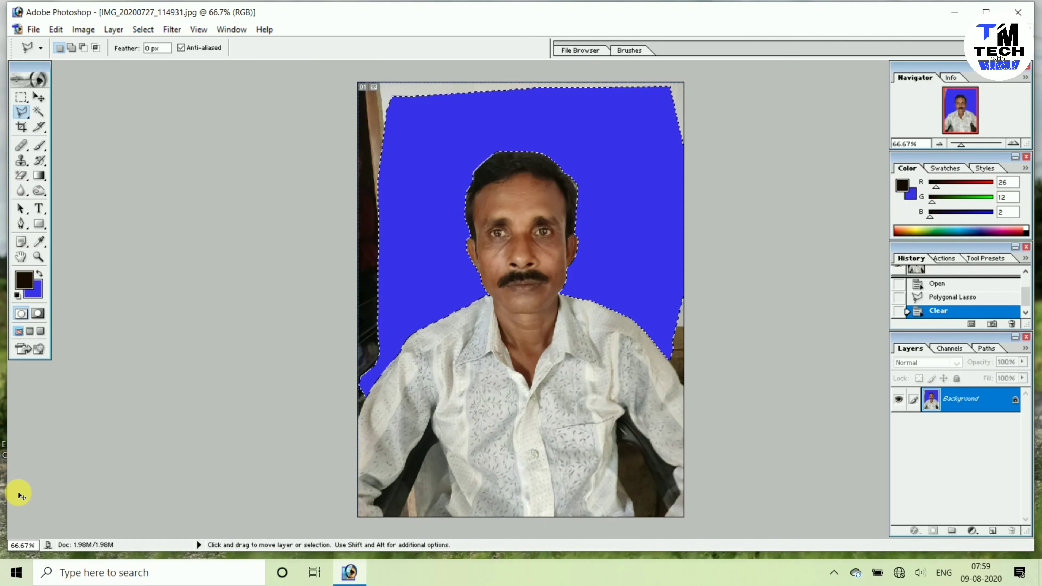
key(ctrl+d)
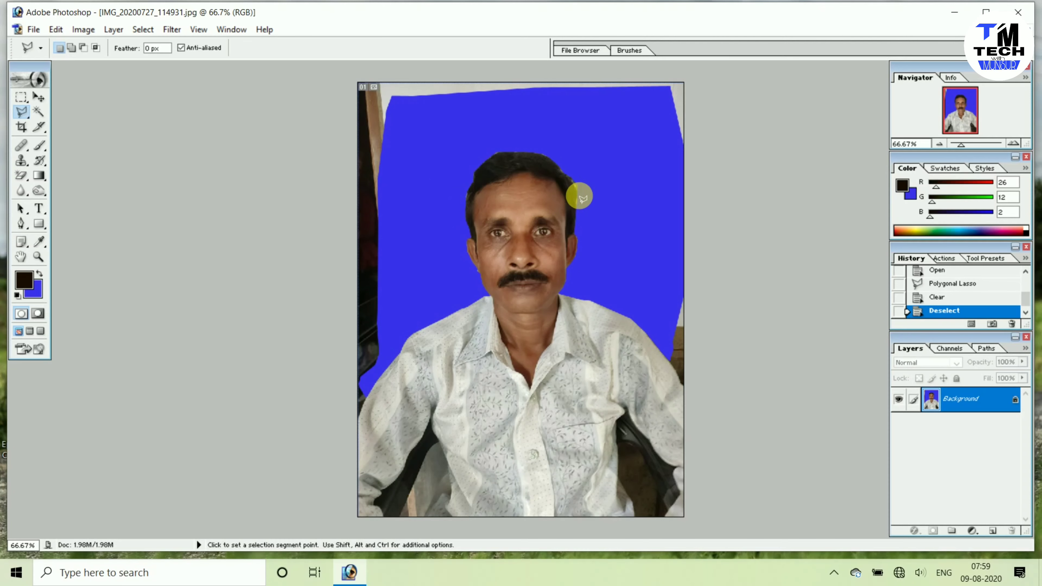
Step: Outline the pale fringe on the right side of the hair with the Polygonal Lasso, clear it to blue and deselect
key(ctrl+plus)
key(ctrl+plus)
key(ctrl+plus)
key(ctrl+plus)
key(ctrl+plus)
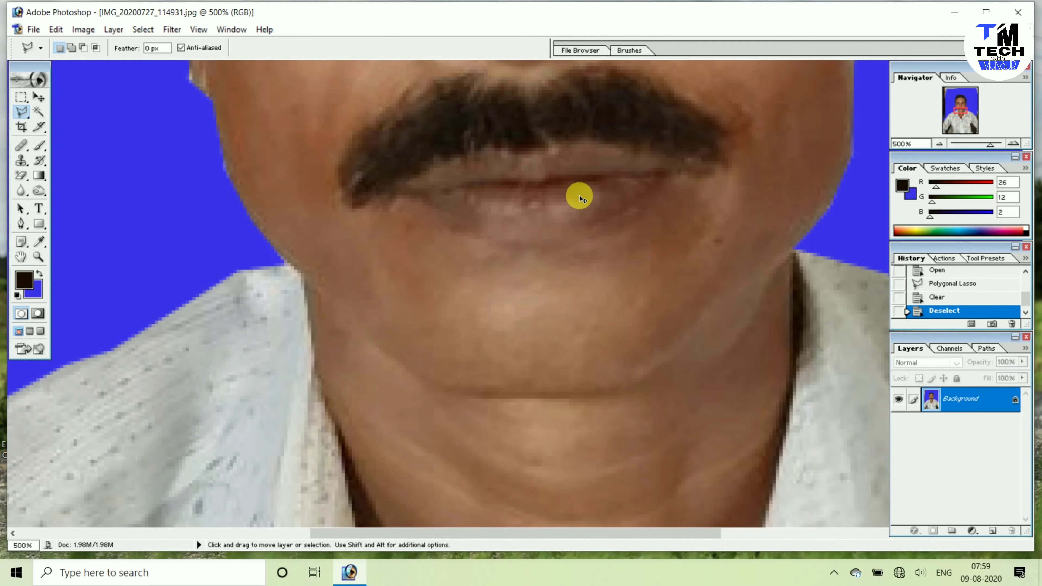
mouse_move(577, 193)
mouse_down()
mouse_move(287, 245)
mouse_move(219, 408)
mouse_up()
drag(267, 208, 294, 423)
drag(297, 340, 306, 426)
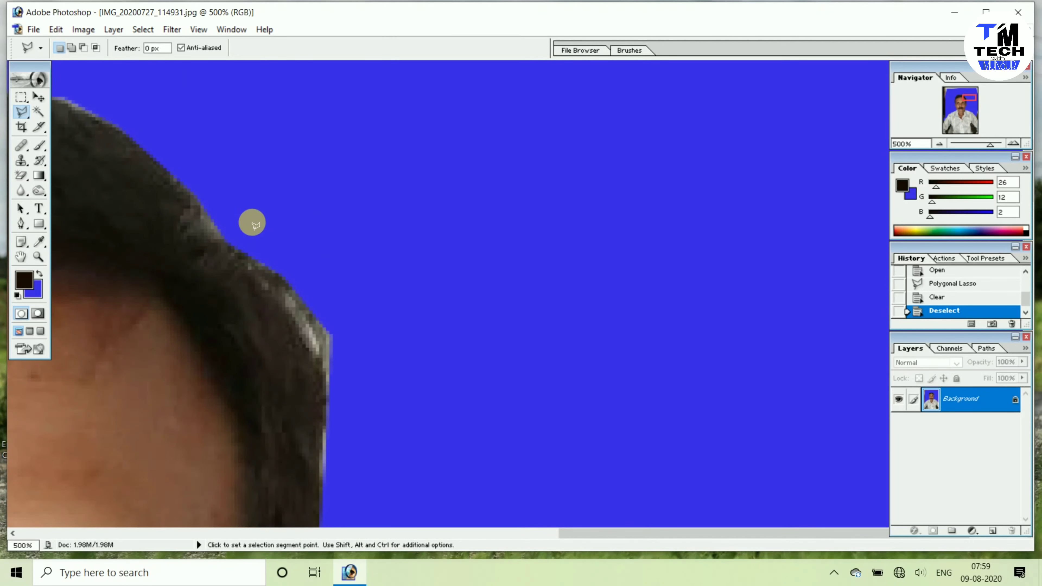
click(258, 218)
click(251, 255)
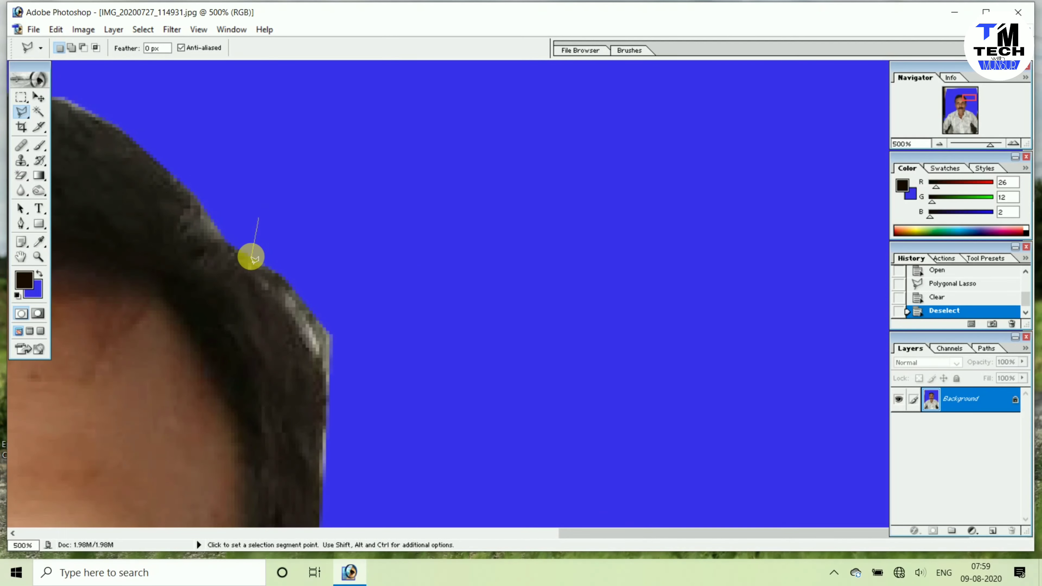
click(257, 281)
click(306, 332)
click(327, 372)
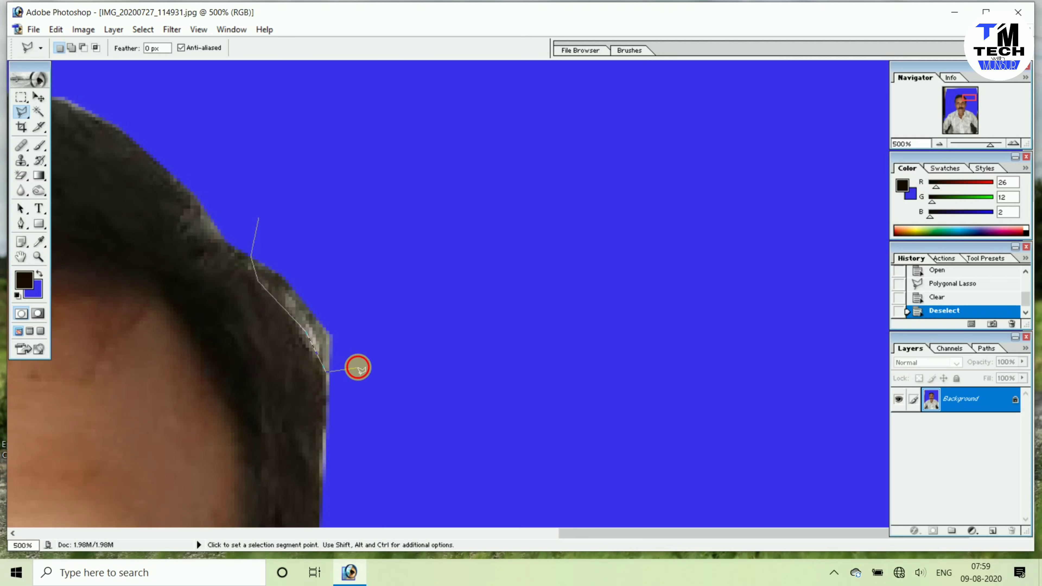
click(357, 361)
click(349, 293)
click(320, 247)
click(277, 209)
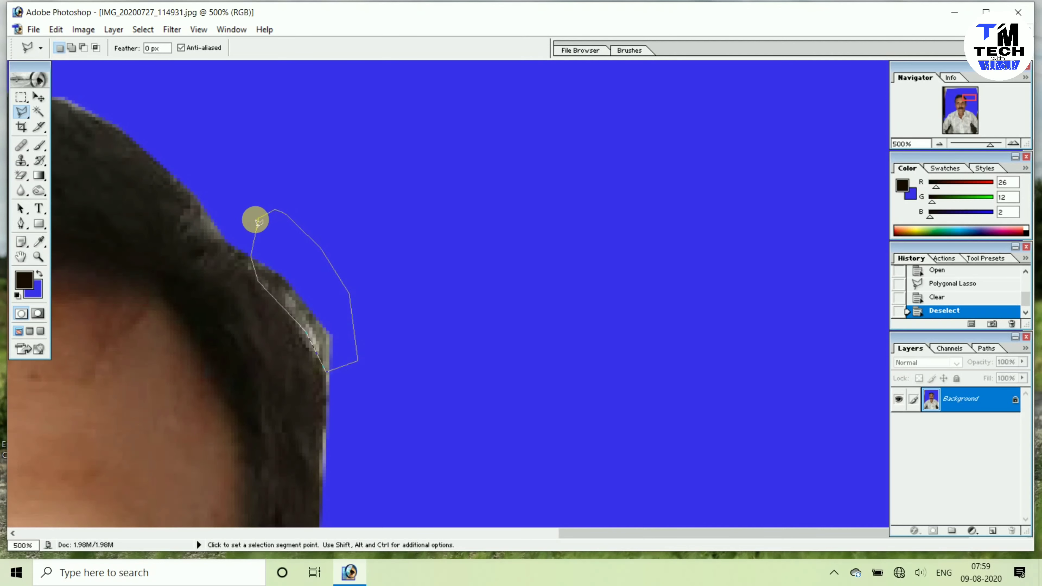
click(264, 222)
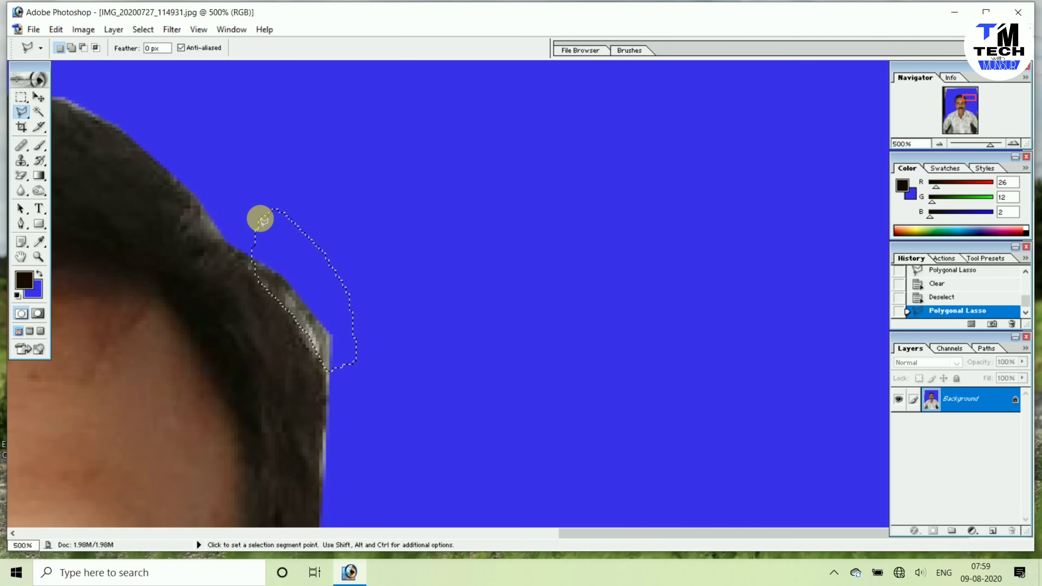
key(Delete)
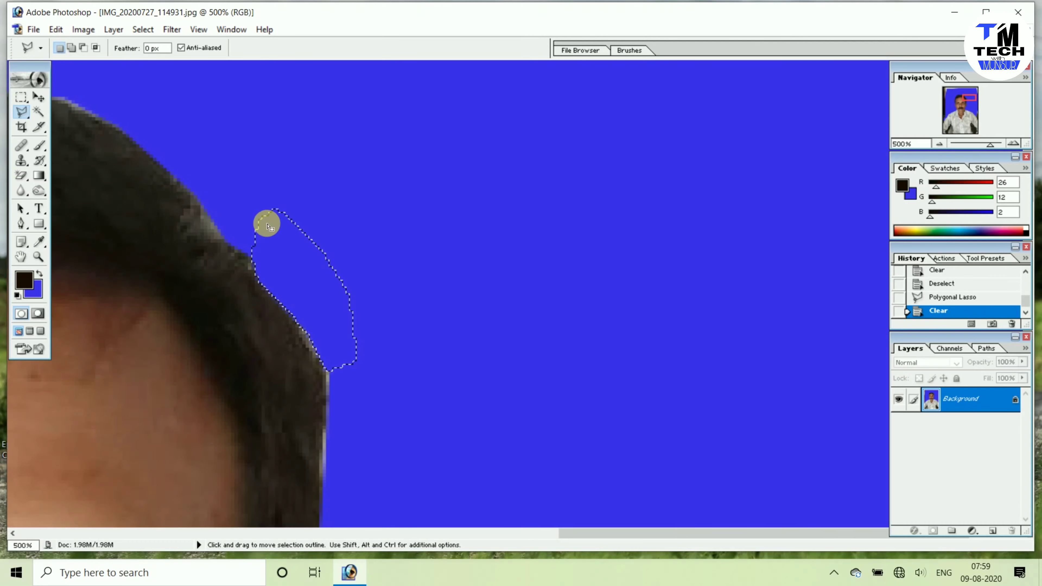
key(ctrl+d)
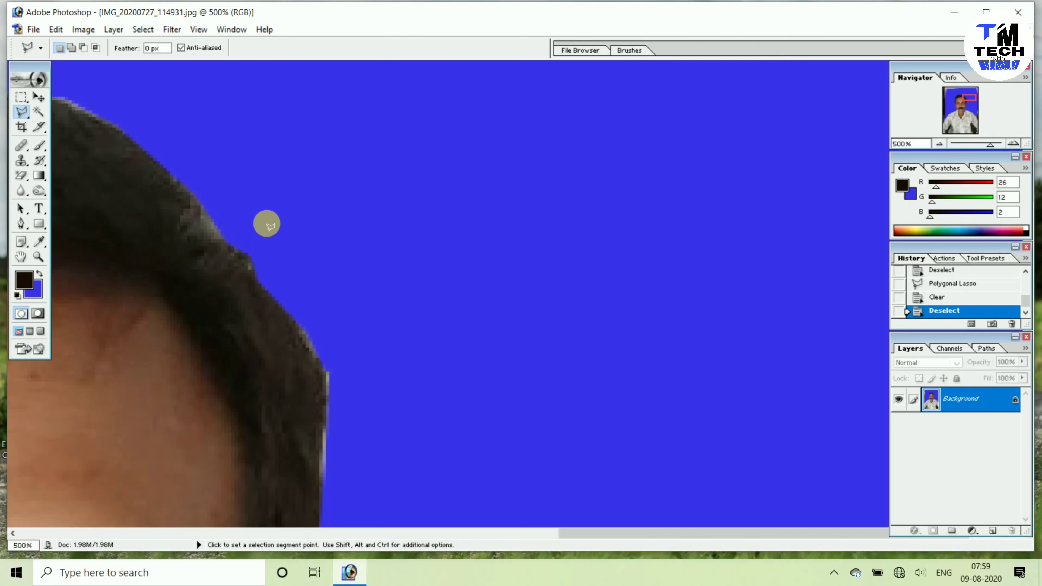
Step: Crop the portrait to 1.3 × 1.6 cm at 800 pixels/inch, centring the frame on the head and upper chest
key(ctrl+minus)
key(ctrl+minus)
key(ctrl+minus)
key(ctrl+minus)
key(ctrl+minus)
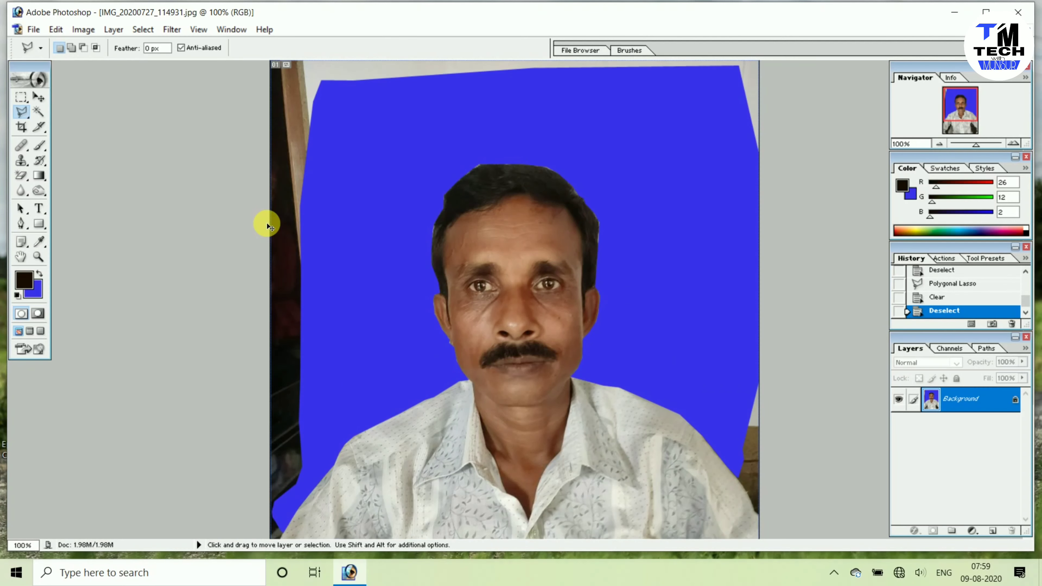
key(ctrl+minus)
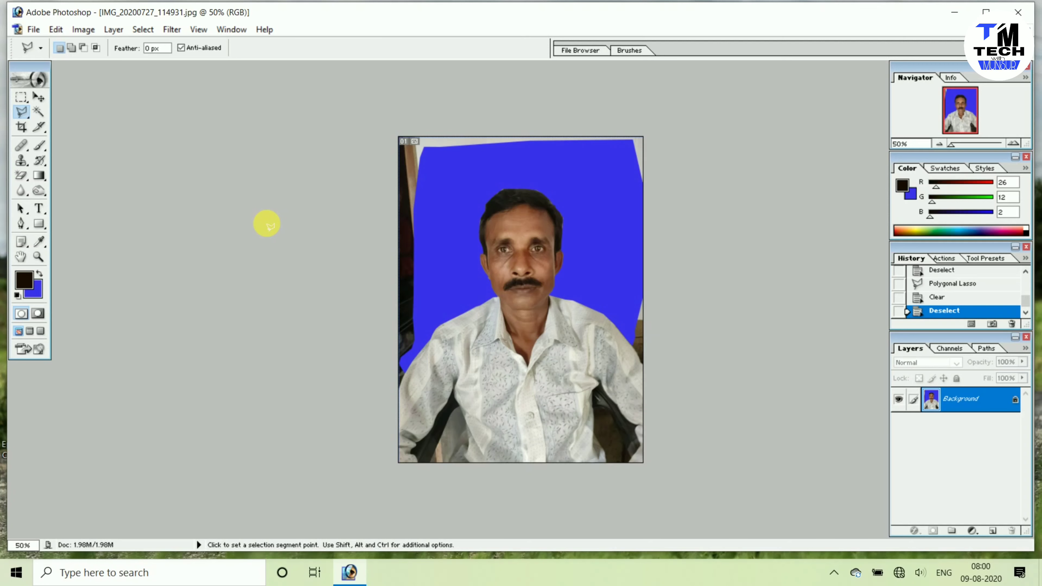
click(26, 130)
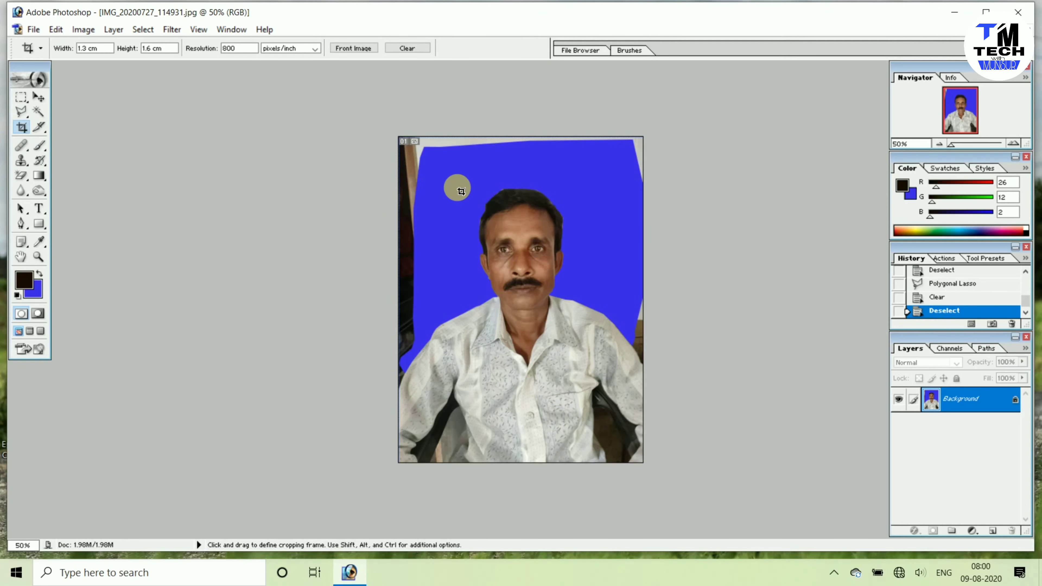
drag(453, 182, 656, 390)
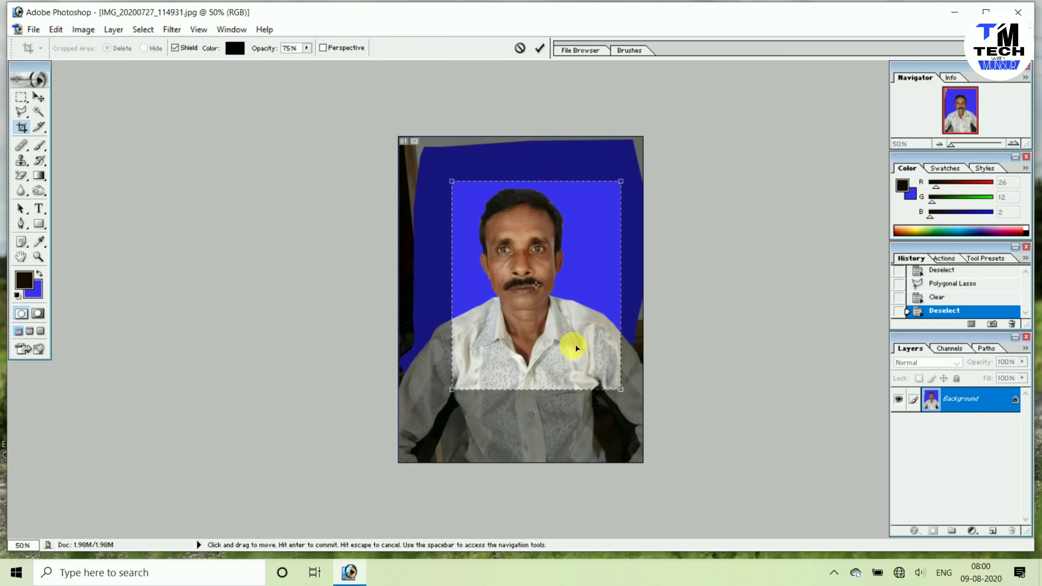
drag(559, 331, 561, 336)
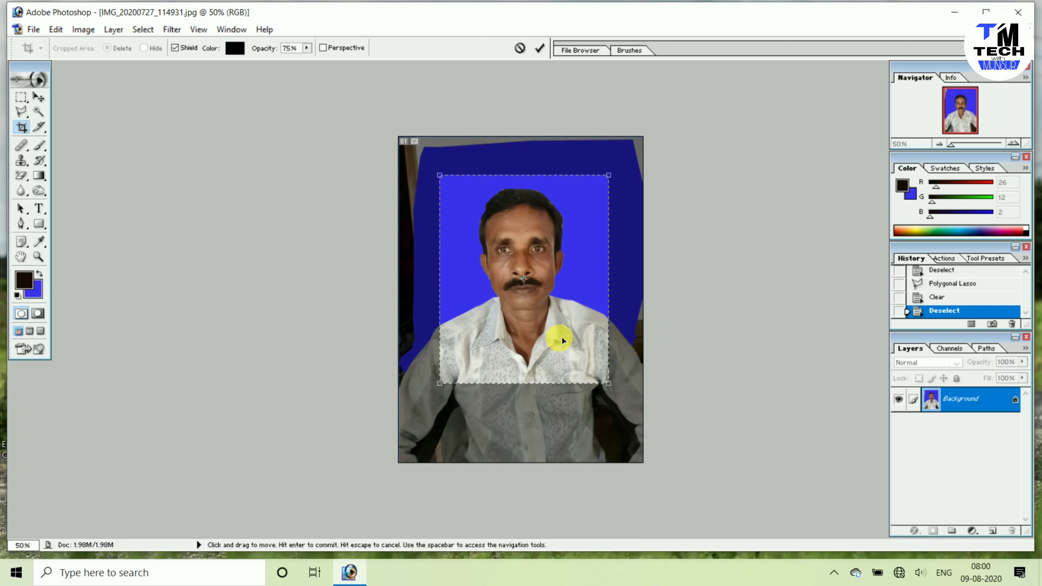
drag(561, 336, 561, 323)
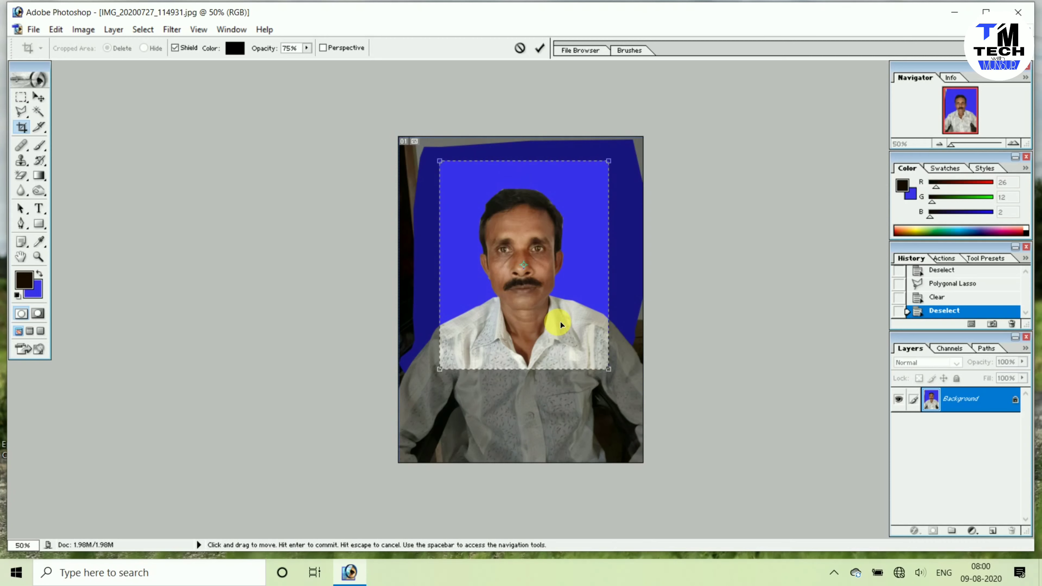
key(Return)
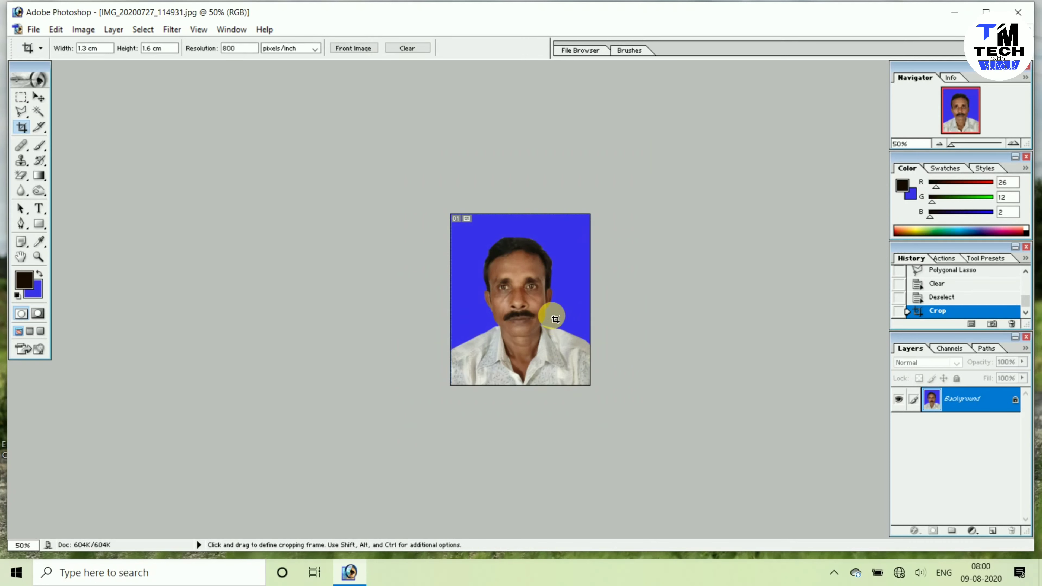
Step: Activate the Move tool and inspect the cropped portrait at 200% magnification
click(38, 97)
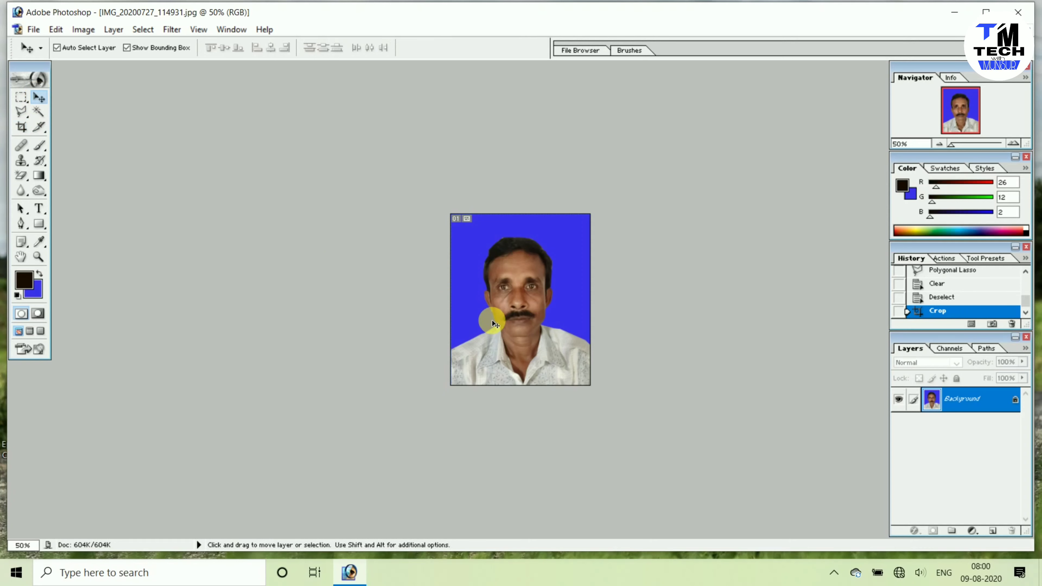
key(ctrl+plus)
key(ctrl+plus)
key(ctrl+plus)
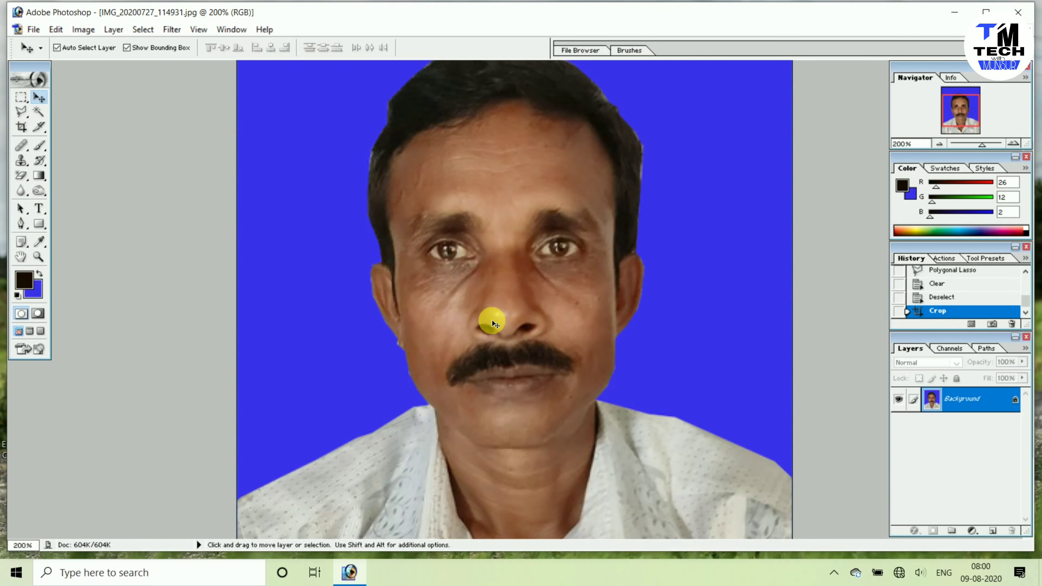
Step: Darken the pupil of the left-hand eye using the Burn tool with the brush size reduced to 10
click(41, 192)
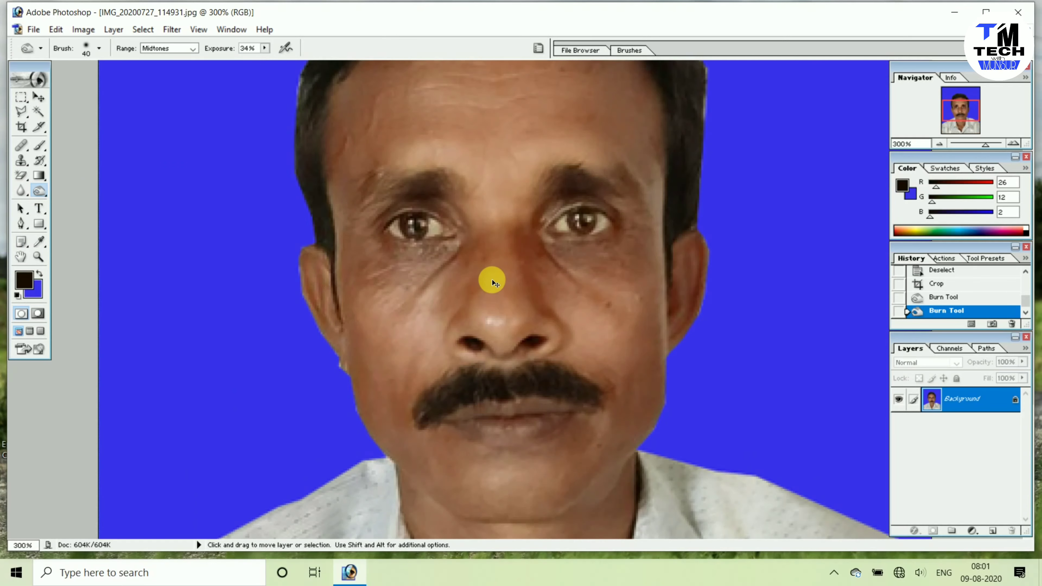
key(ctrl+plus)
key(ctrl+plus)
key(ctrl+plus)
key(ctrl+plus)
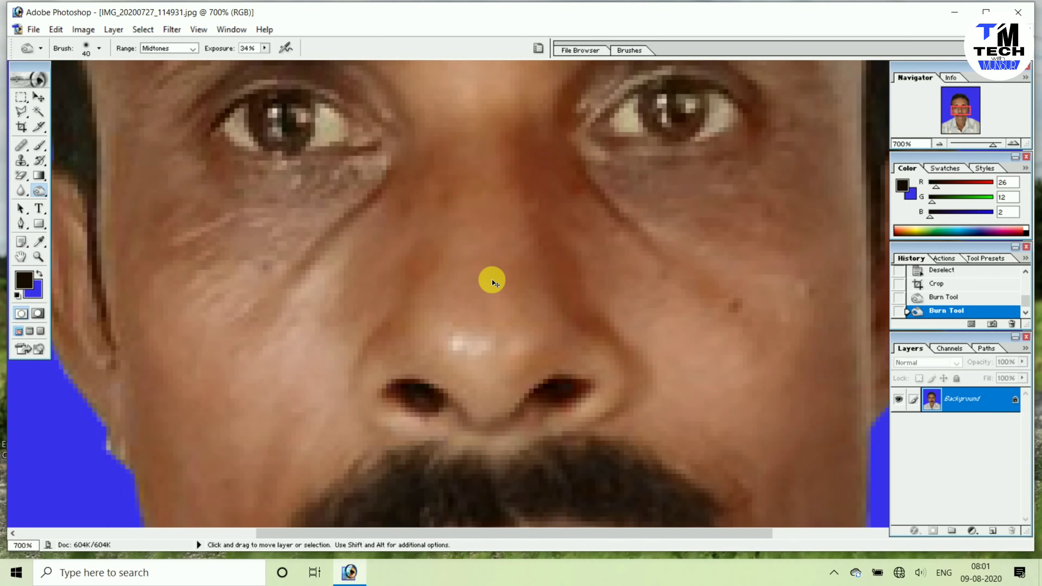
key(bracketleft)
key(bracketleft)
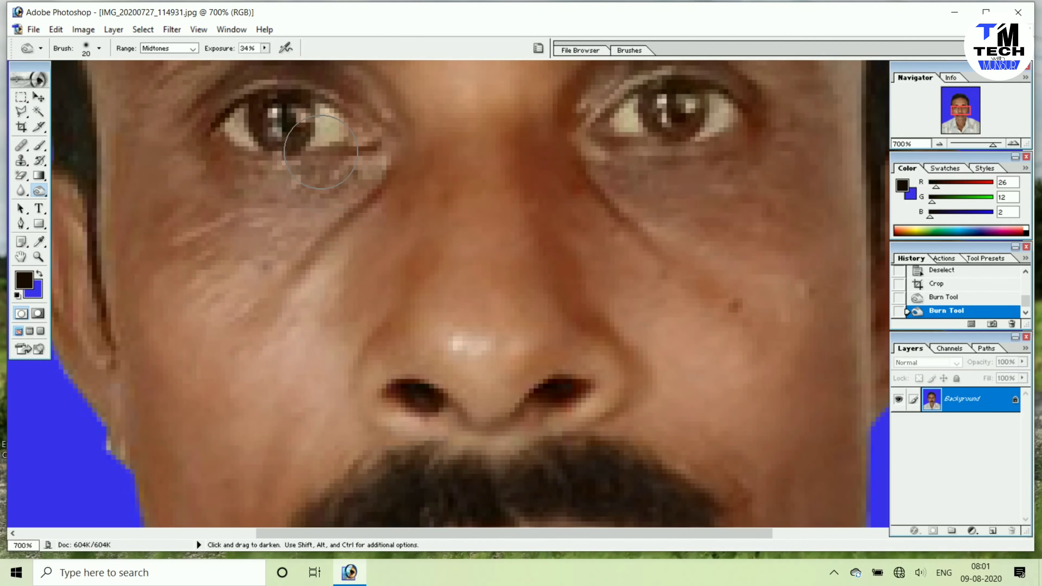
key(bracketleft)
click(280, 115)
click(270, 115)
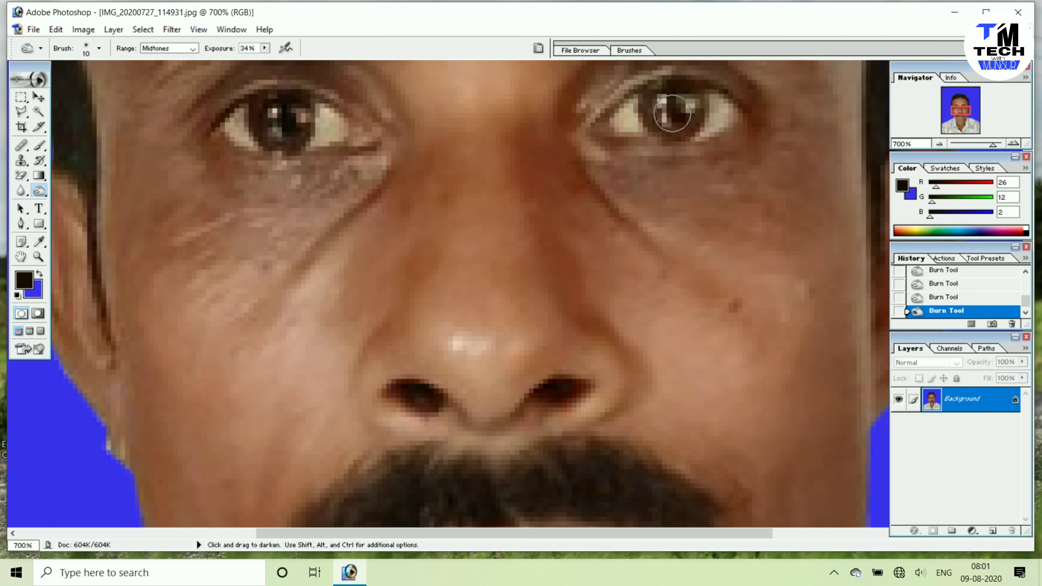
Step: Darken the pupil of the right-hand eye with the same 10-pixel Burn brush
mouse_move(663, 116)
mouse_down()
mouse_move(686, 102)
mouse_move(680, 124)
mouse_move(691, 107)
mouse_move(669, 98)
mouse_up()
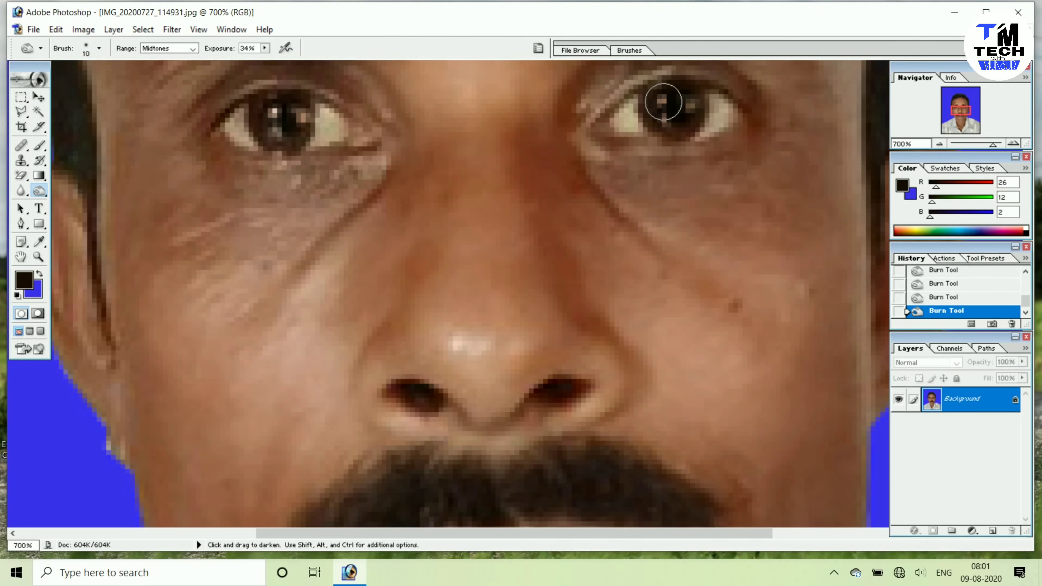
key(ctrl+minus)
key(ctrl+minus)
key(ctrl+minus)
key(ctrl+minus)
key(ctrl+minus)
key(ctrl+minus)
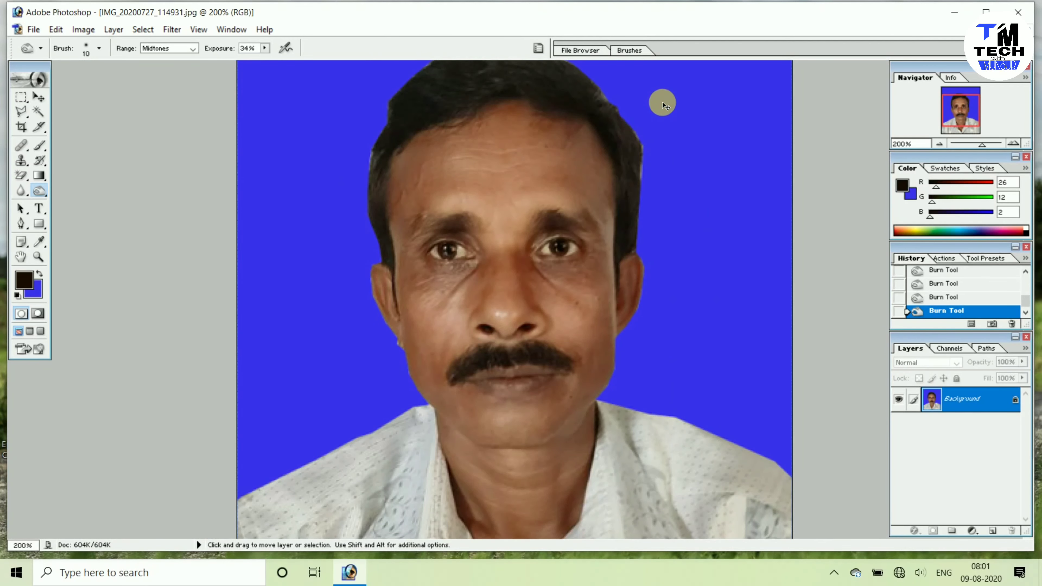
Step: Examine the face, forehead and hair edges at 500% magnification, then return to the whole portrait at 100% with the Move tool
key(ctrl+plus)
key(ctrl+plus)
key(ctrl+plus)
key(ctrl+plus)
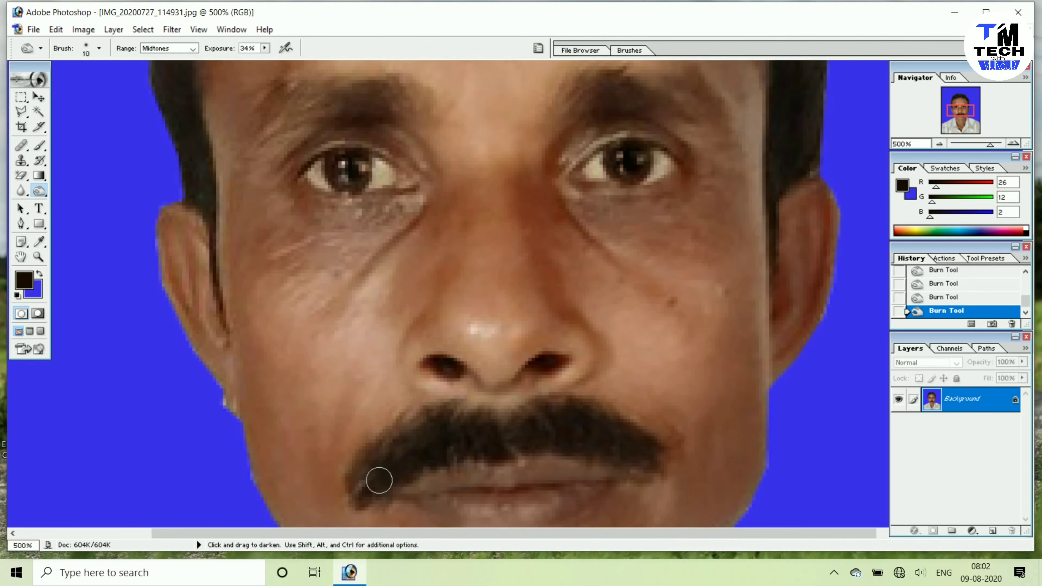
key(space)
mouse_move(471, 226)
mouse_down()
mouse_move(454, 302)
mouse_move(454, 579)
mouse_up()
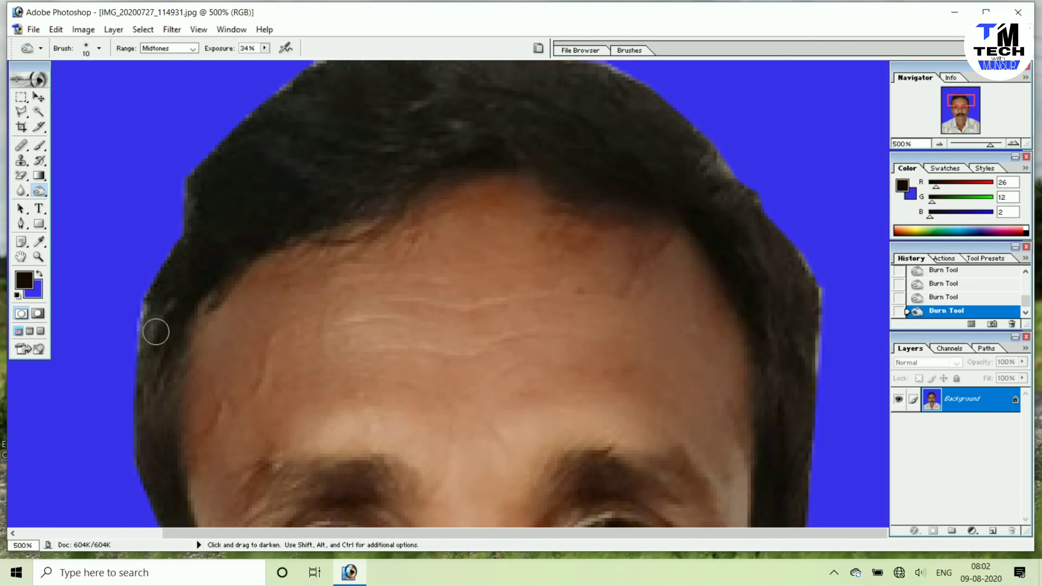
key(space)
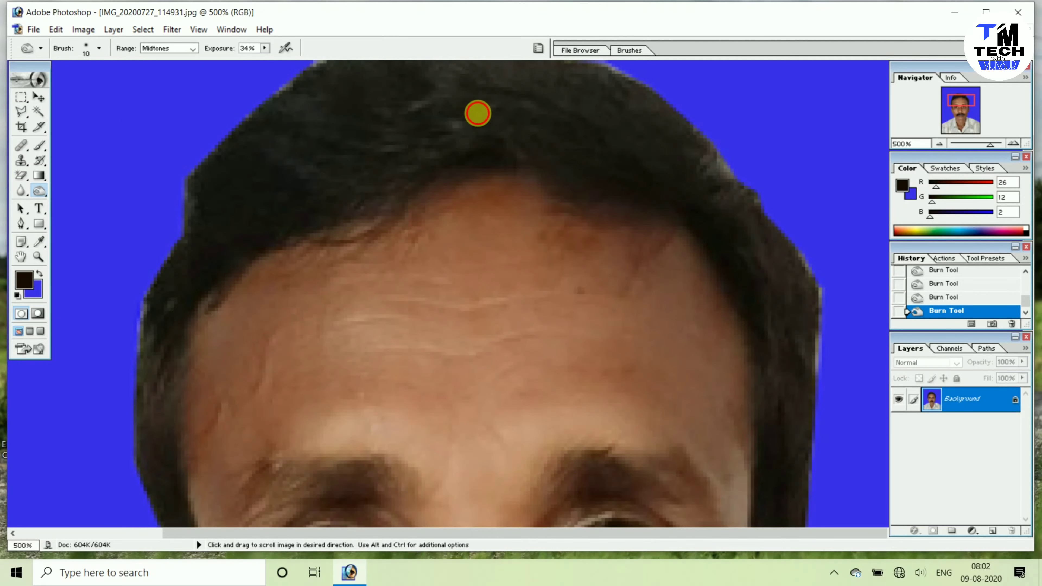
drag(477, 112, 451, 243)
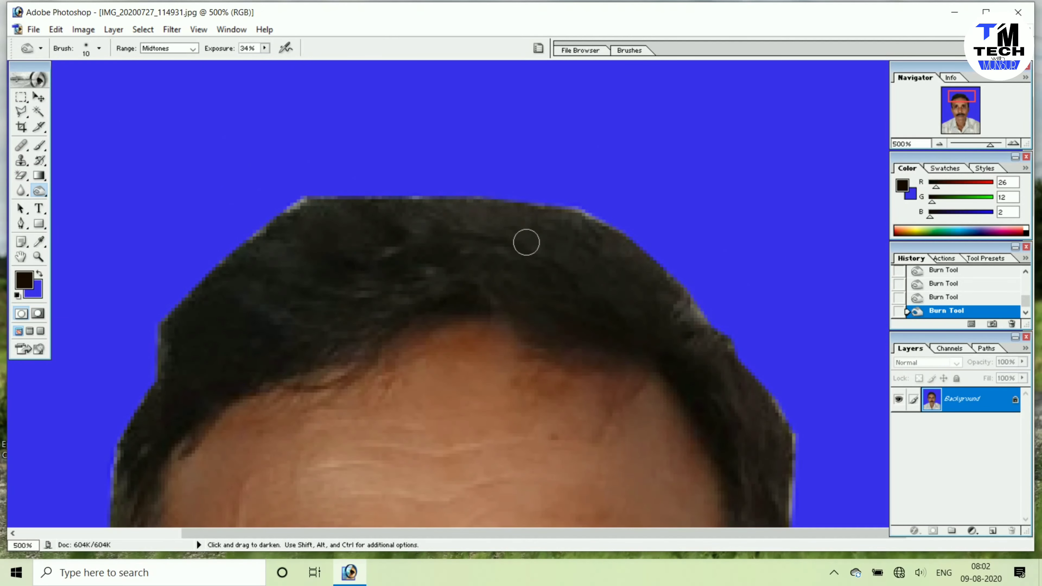
key(space)
drag(710, 330, 593, 272)
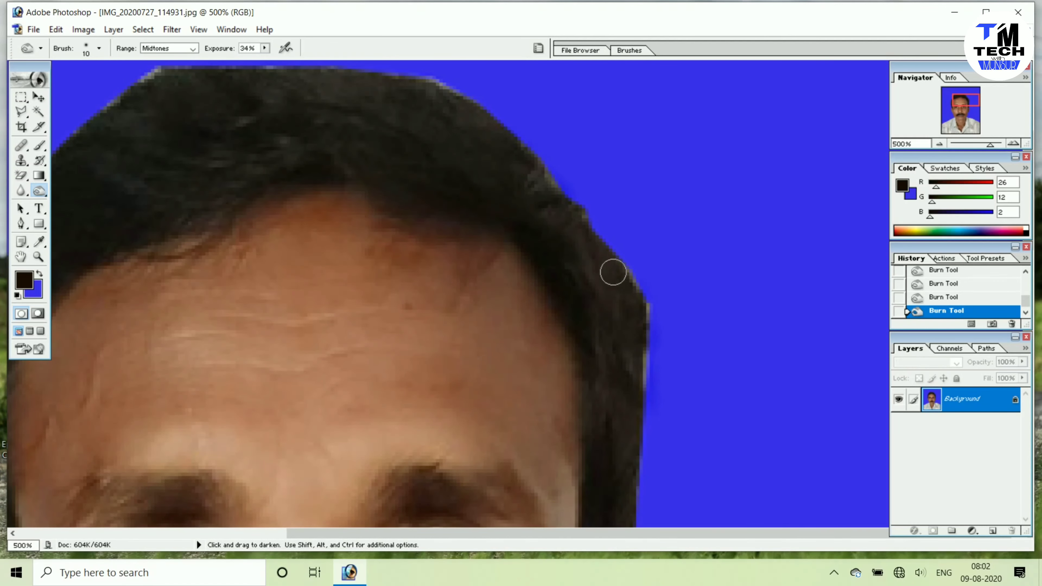
key(space)
drag(637, 434, 600, 257)
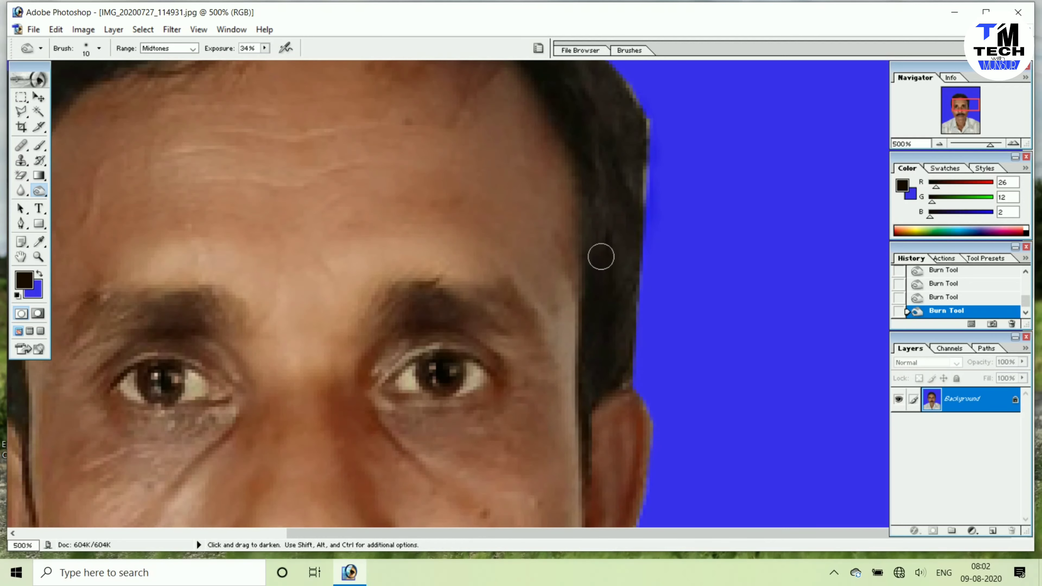
key(ctrl+alt+0)
click(37, 100)
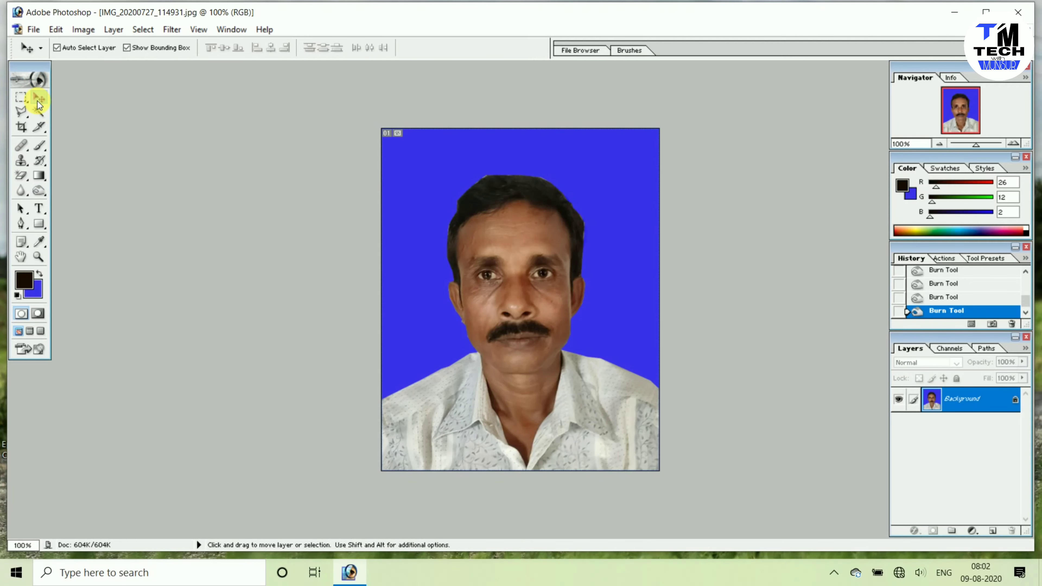
Step: Brighten the portrait with Curves by raising the RGB midtone point to input 108, output 157
click(56, 29)
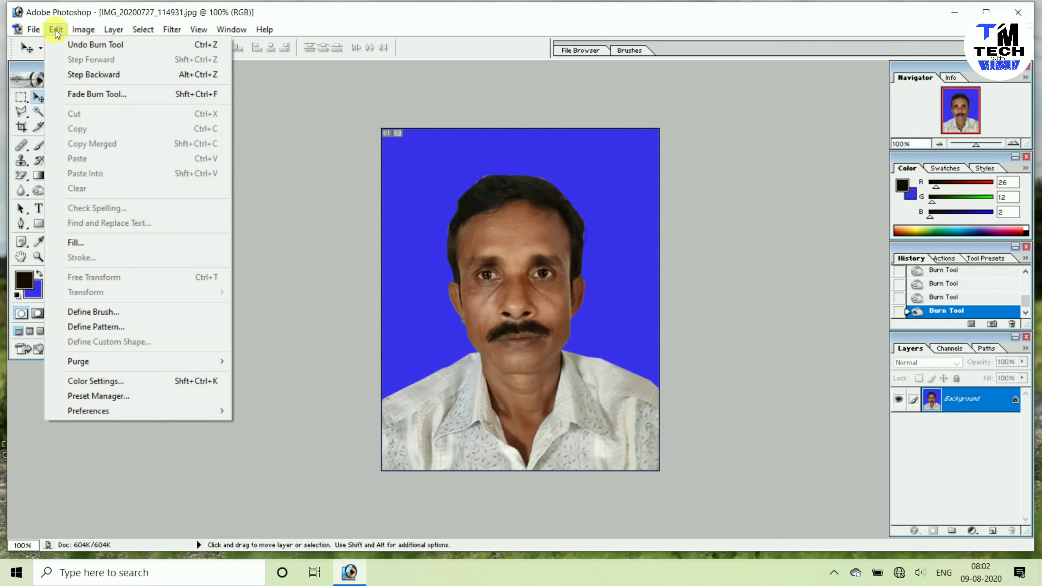
click(82, 30)
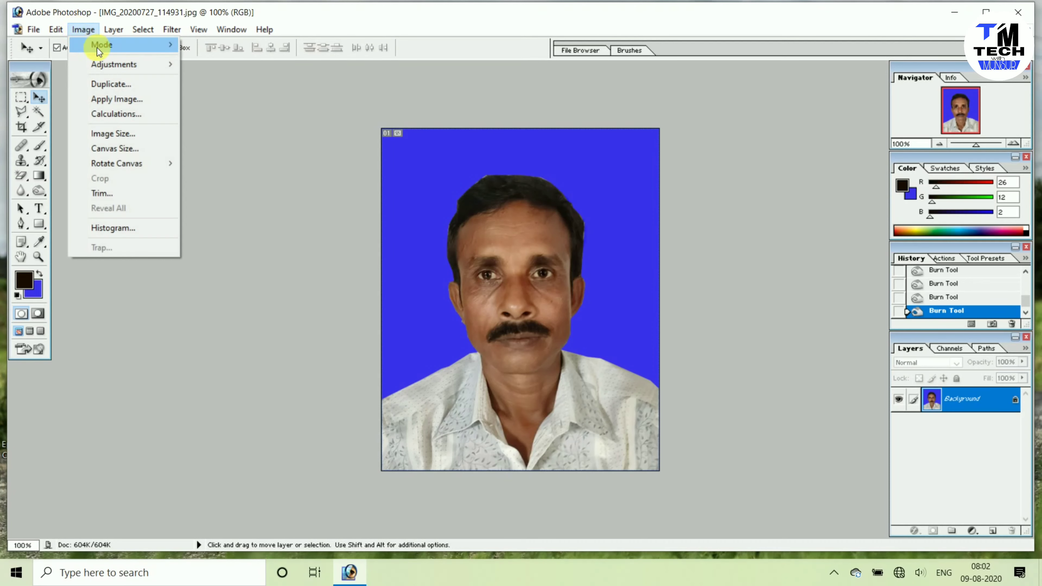
mouse_move(105, 65)
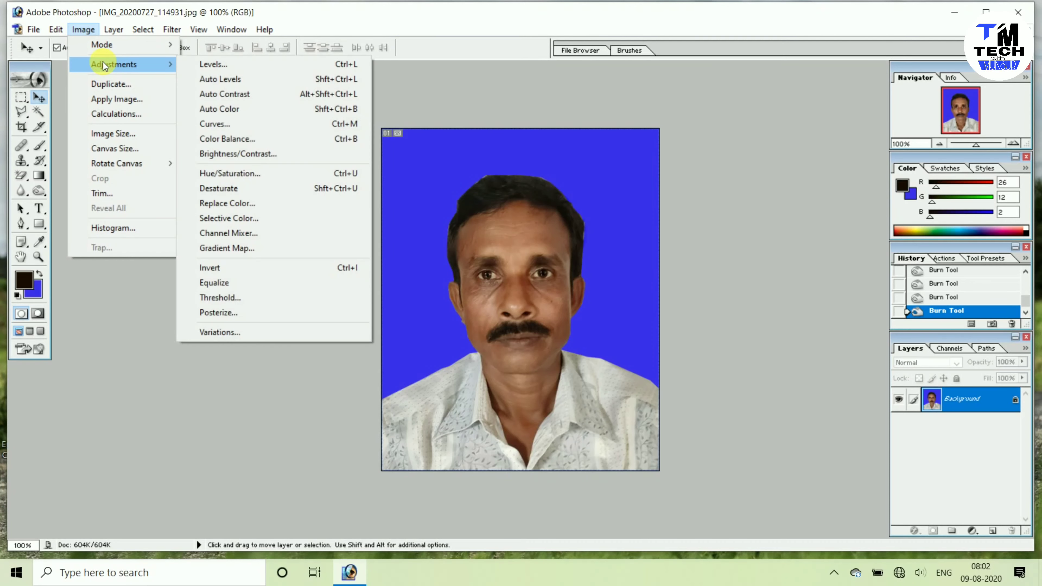
click(230, 123)
drag(491, 279, 489, 277)
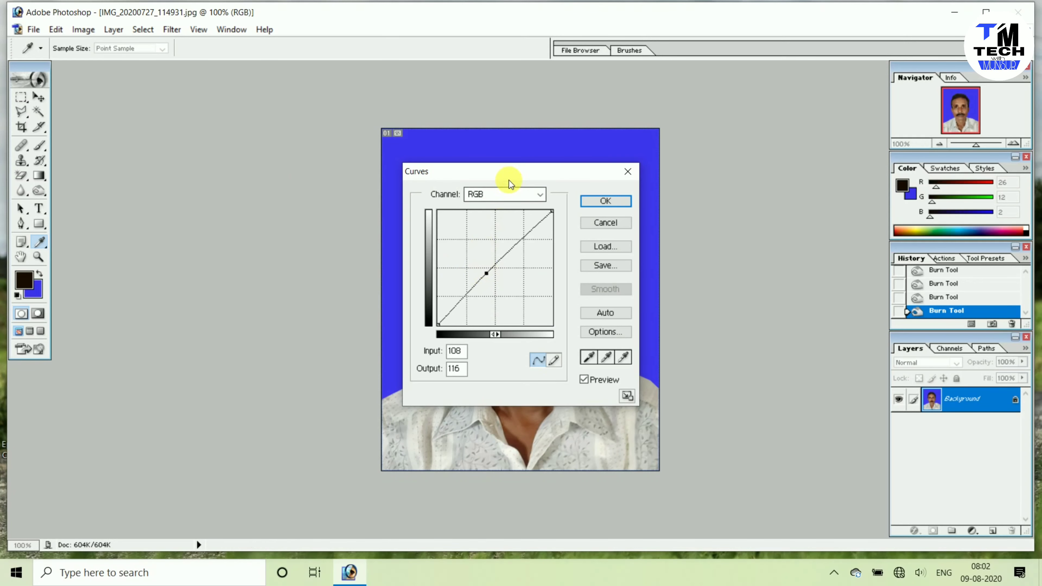
drag(507, 171, 184, 160)
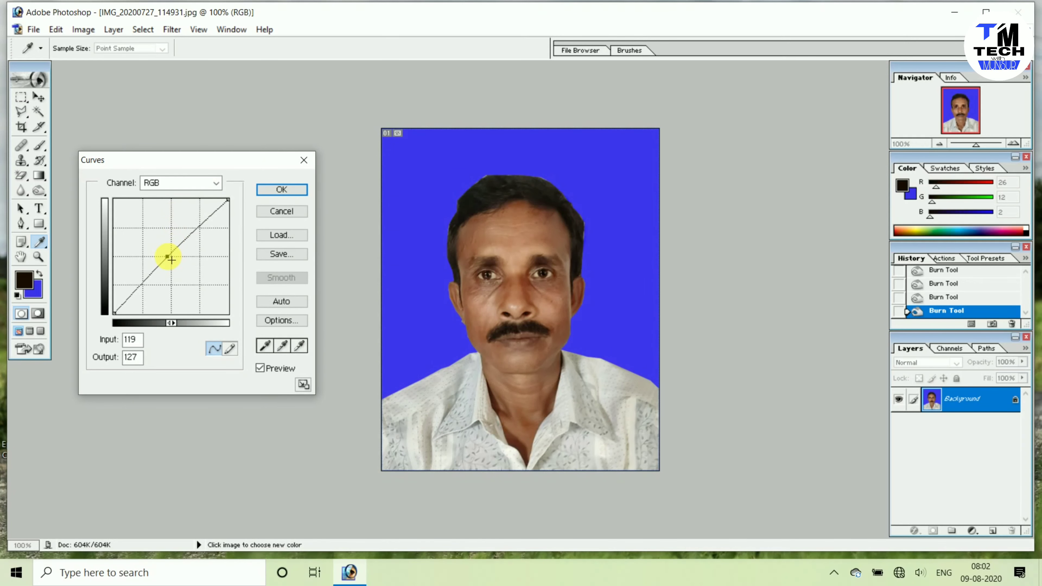
mouse_move(171, 259)
mouse_down()
mouse_move(153, 242)
mouse_move(179, 263)
mouse_move(165, 246)
mouse_up()
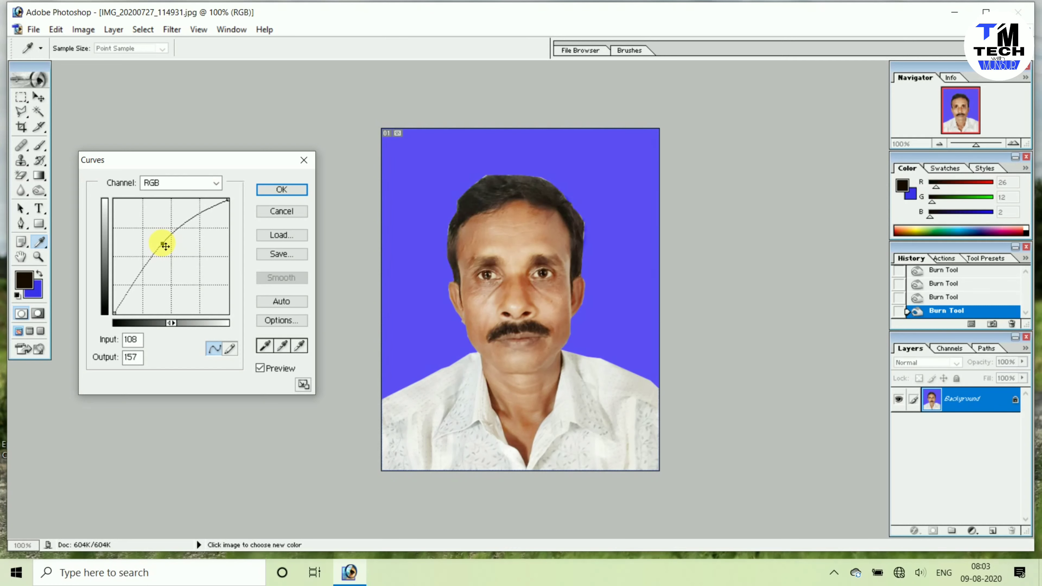
click(275, 188)
key(v)
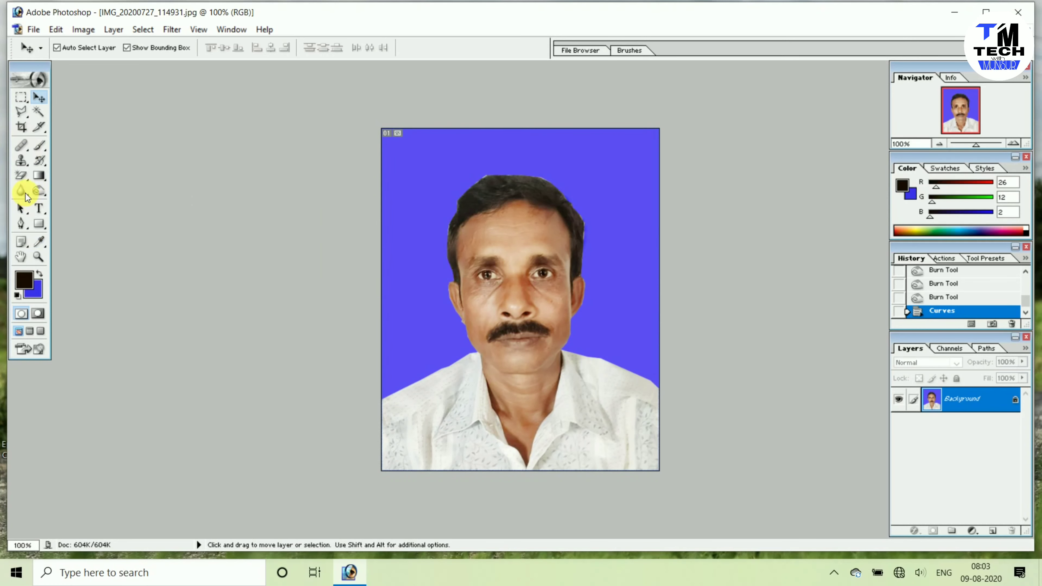
Step: Select the lightened backdrop with the Magic Wand, clear it to the blue background colour and deselect
click(37, 111)
click(424, 281)
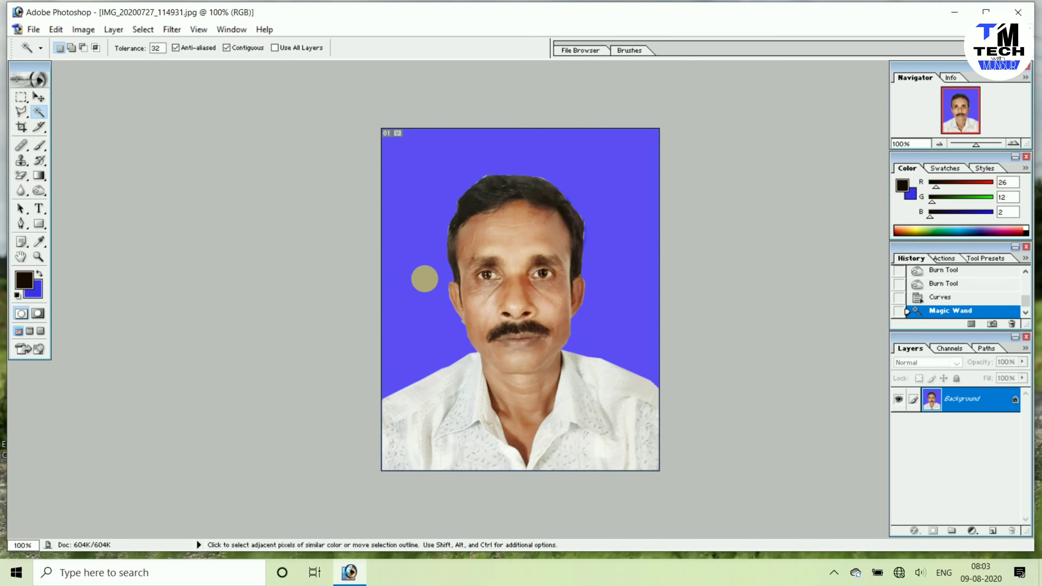
key(Delete)
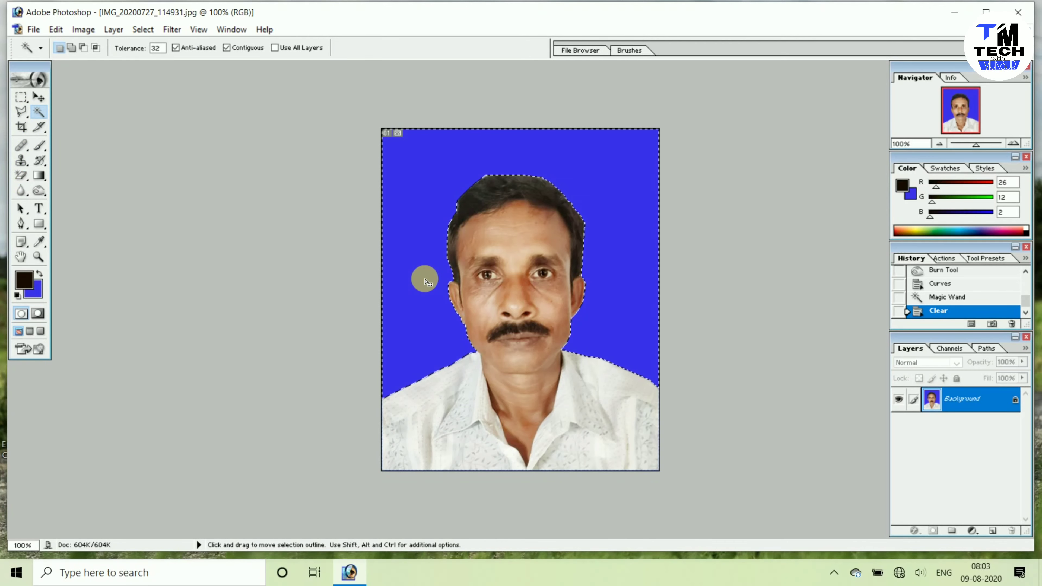
key(ctrl+d)
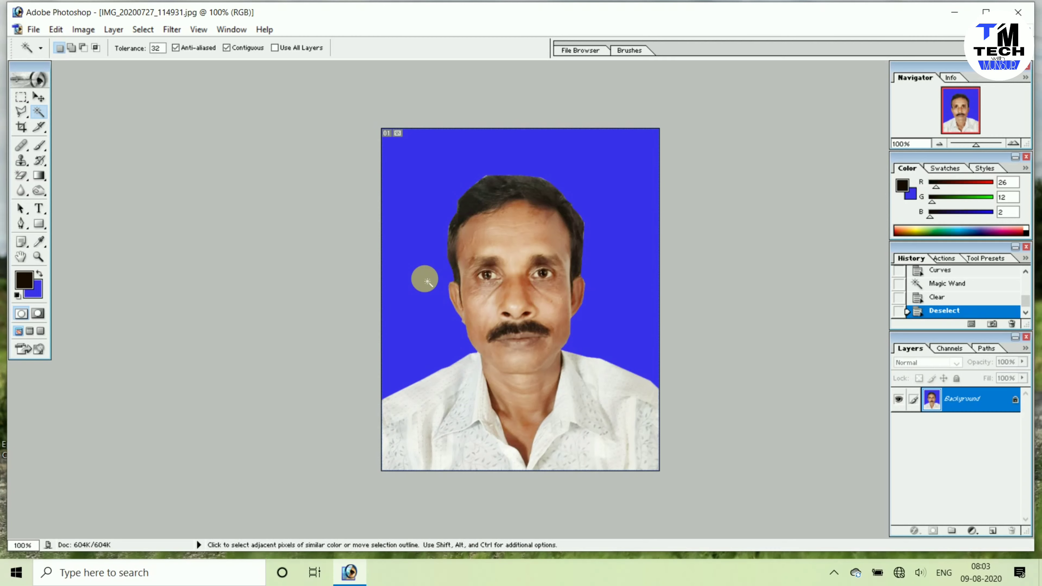
Step: Smooth the wrinkles on the cheek and under the left-hand eye using the Blur tool at size 20 and 99% strength
click(22, 191)
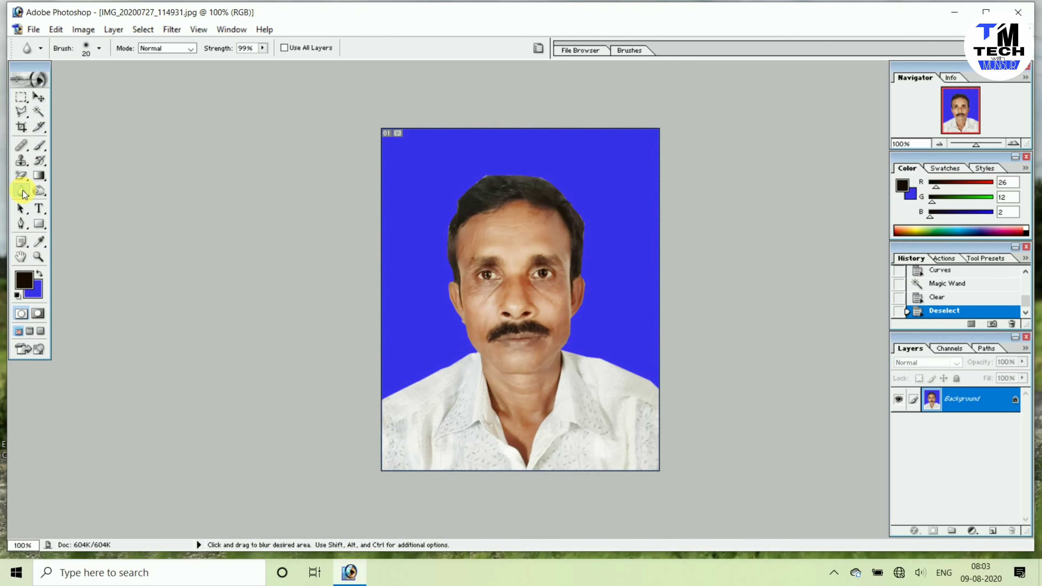
key(ctrl+plus)
key(ctrl+plus)
key(ctrl+plus)
key(ctrl+plus)
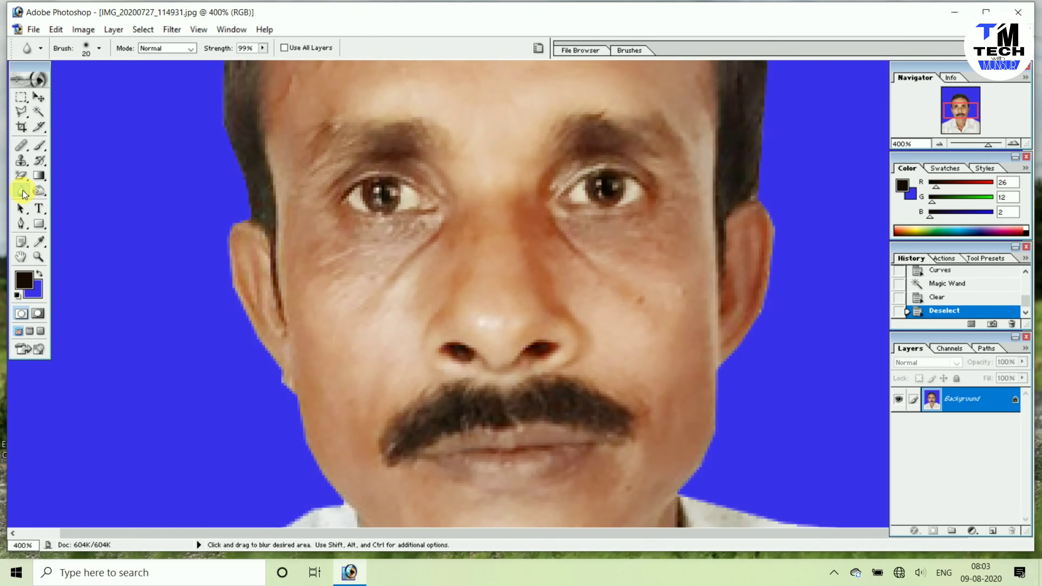
drag(319, 310, 375, 254)
mouse_move(381, 251)
mouse_down()
mouse_move(394, 235)
mouse_move(348, 237)
mouse_up()
drag(346, 237, 323, 237)
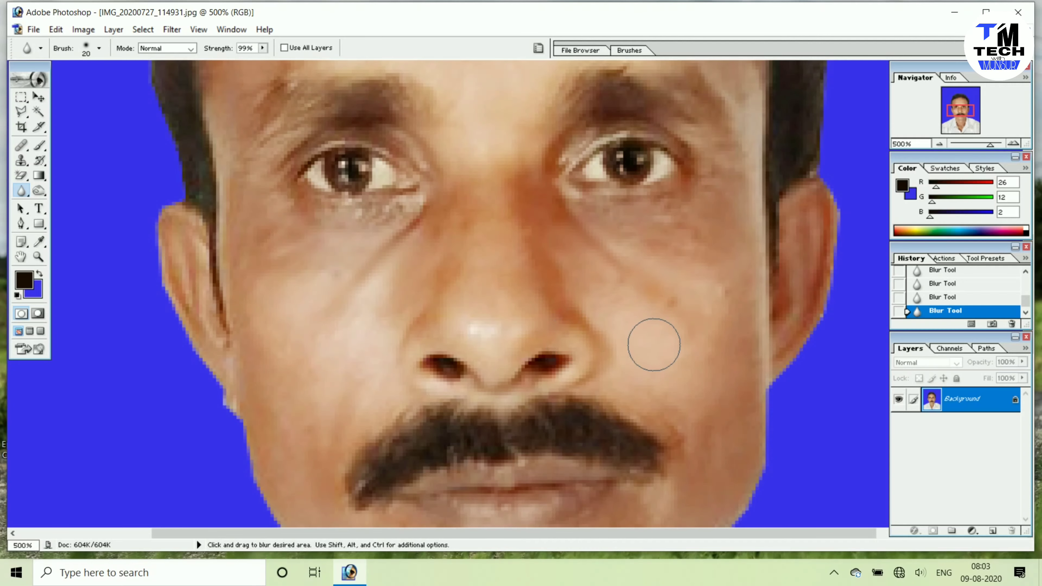
Step: Smooth the forehead and temple skin with the Blur tool
scroll(604, 269, up, 5)
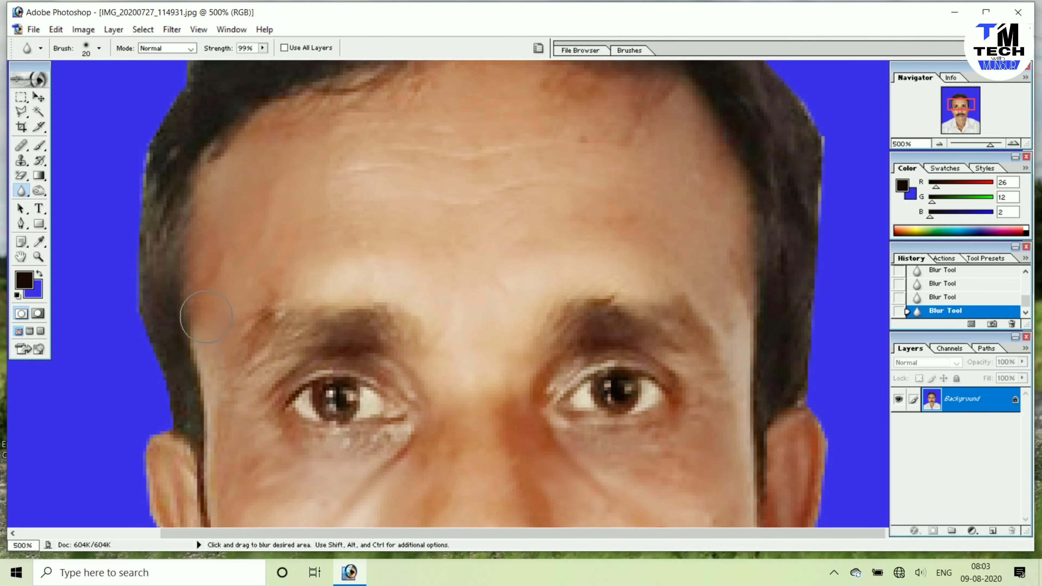
drag(398, 213, 344, 380)
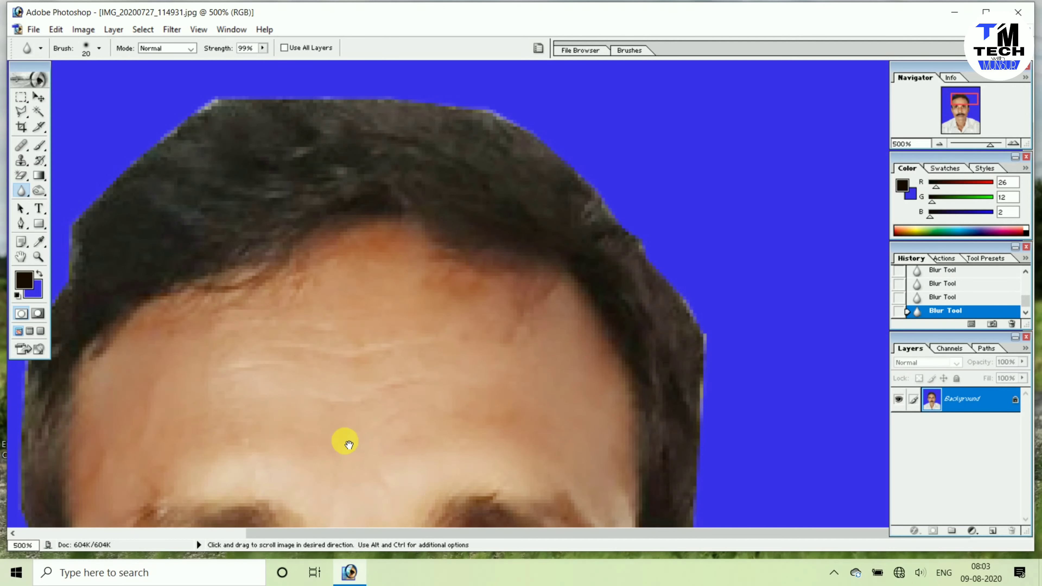
mouse_move(344, 441)
mouse_down()
mouse_move(345, 450)
mouse_move(421, 309)
mouse_up()
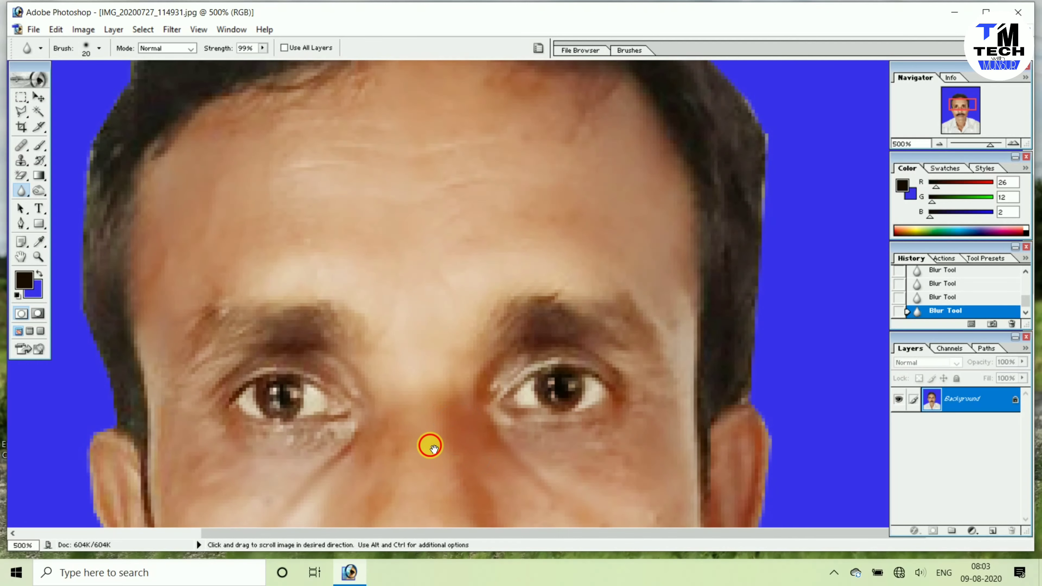
Step: Soften the skin around the mouth, chin and neck with the 20-pixel Blur brush
drag(428, 444, 413, 186)
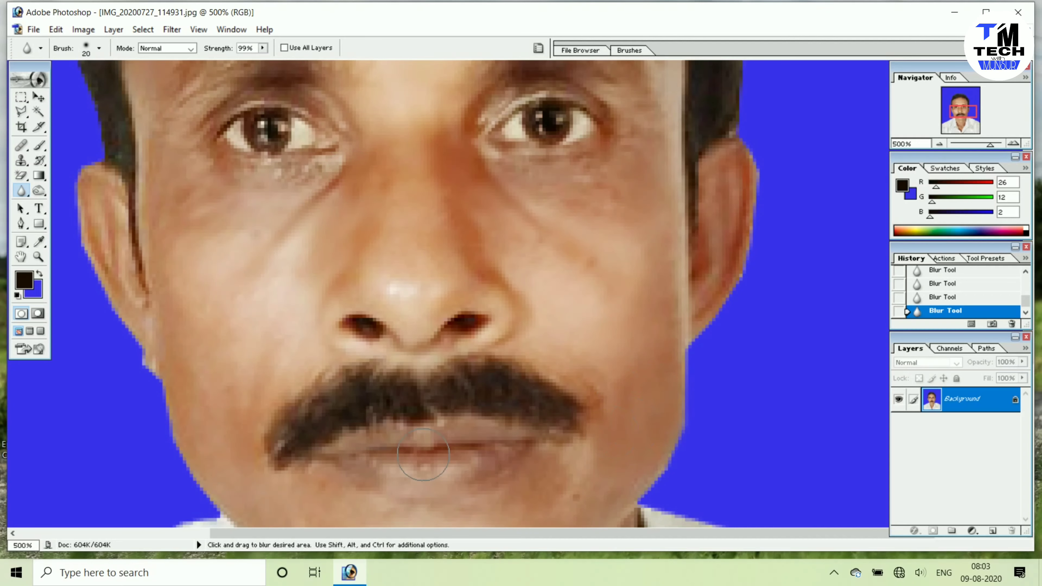
scroll(249, 342, down, 3)
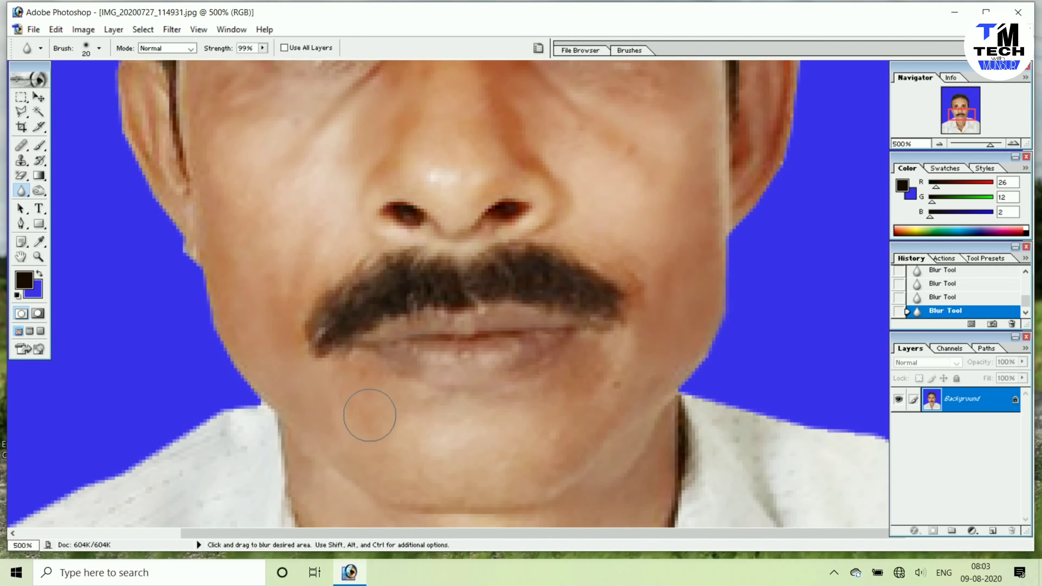
drag(507, 412, 551, 243)
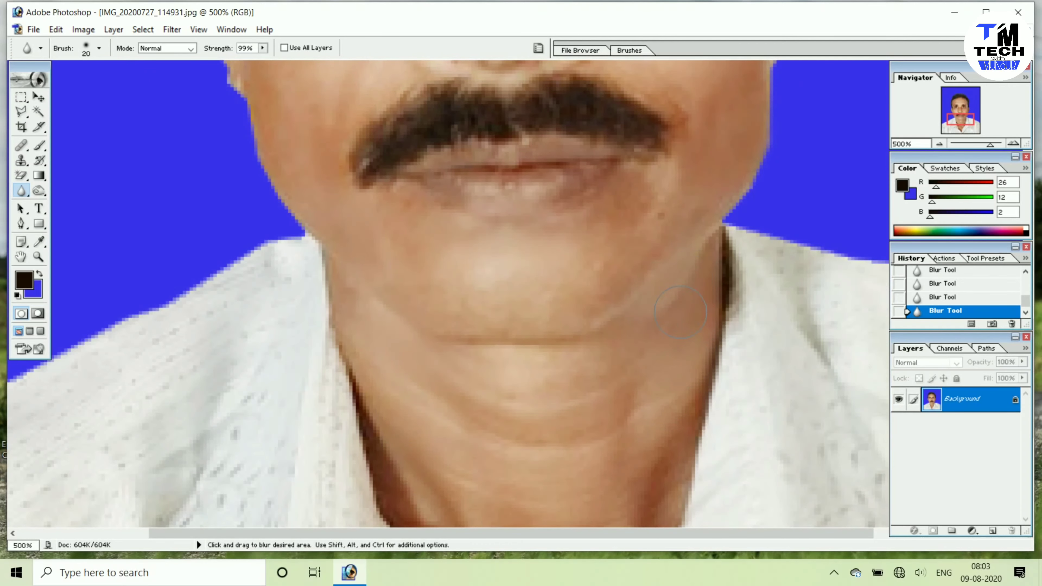
scroll(644, 485, down, 4)
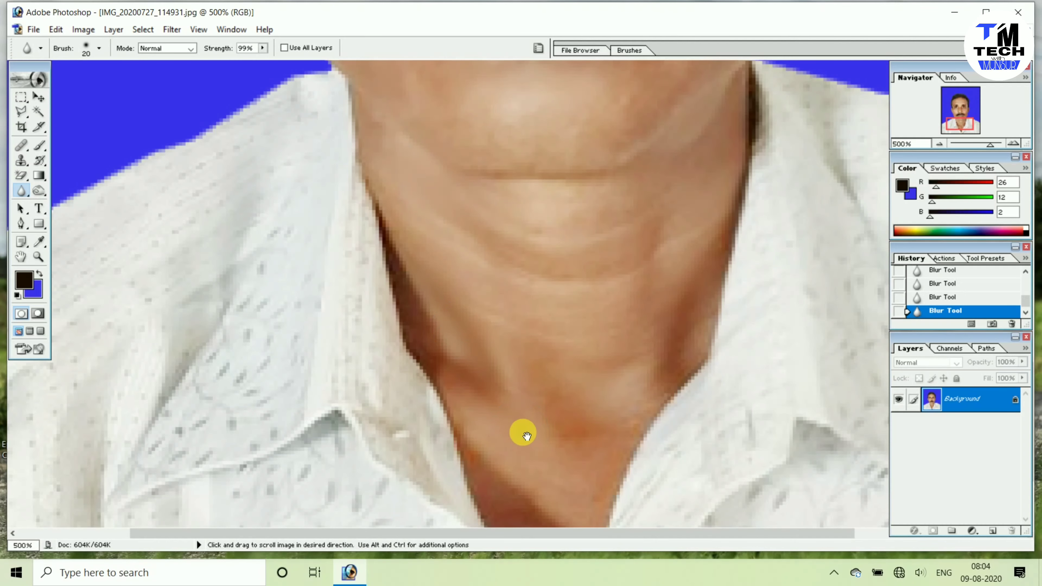
scroll(524, 433, down, 2)
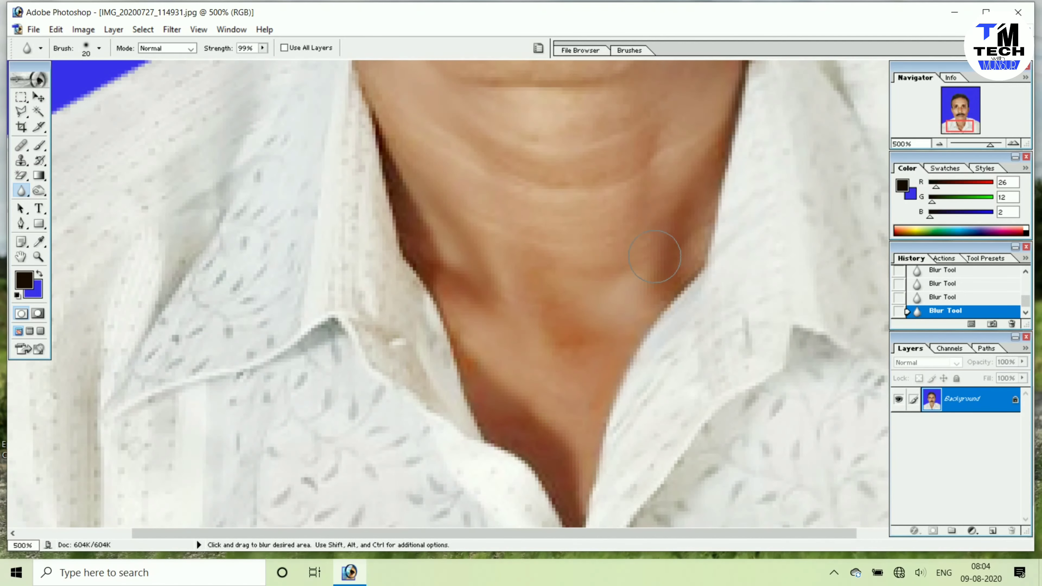
drag(668, 257, 675, 234)
key(ctrl+minus)
key(ctrl+minus)
key(ctrl+minus)
key(ctrl+minus)
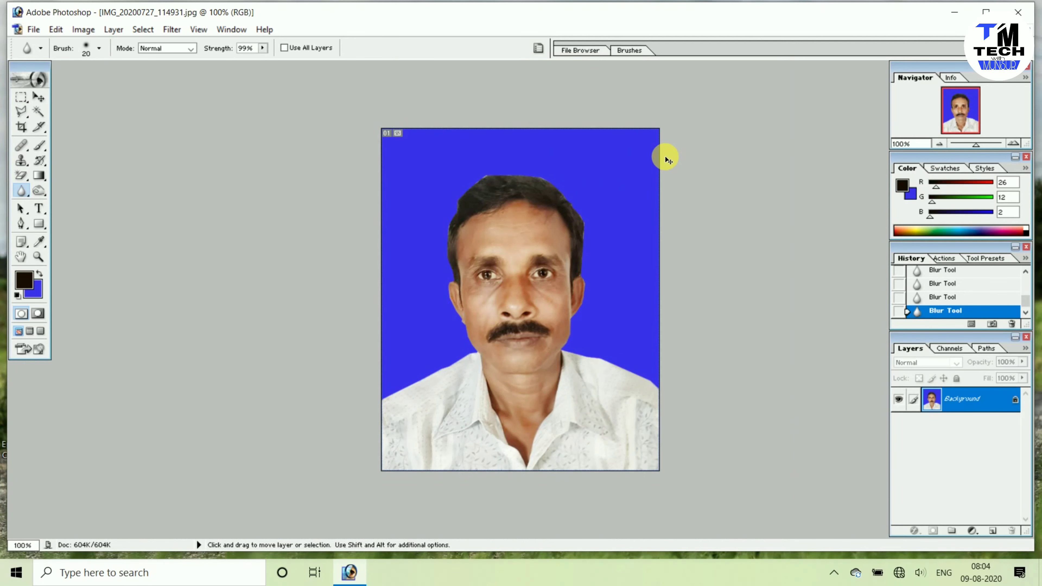
Step: Outline the pale fringe along the upper left edge of the hair with the Polygonal Lasso, clear it to the blue background and deselect
key(ctrl+minus)
key(ctrl+plus)
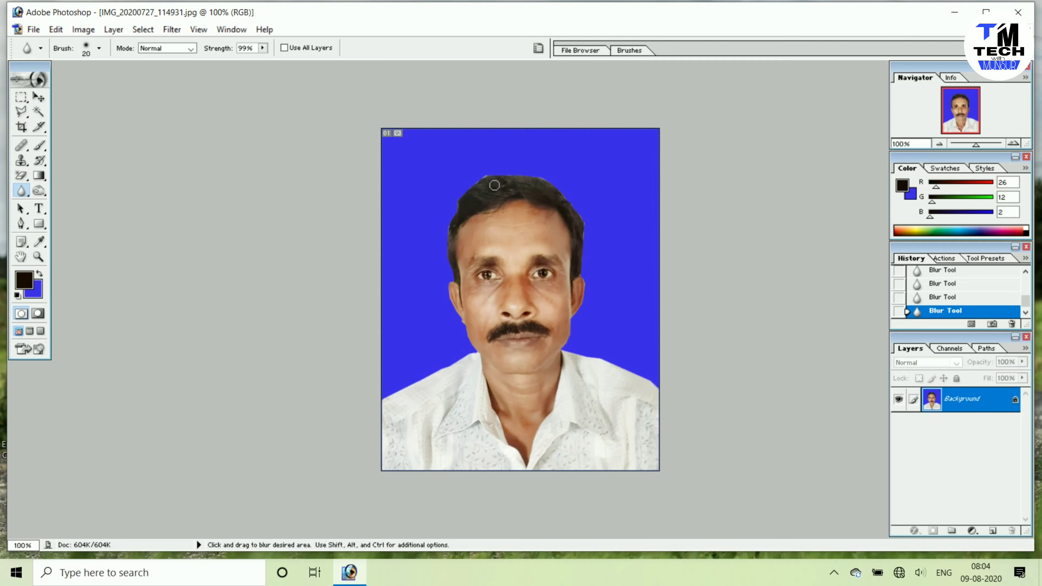
click(20, 115)
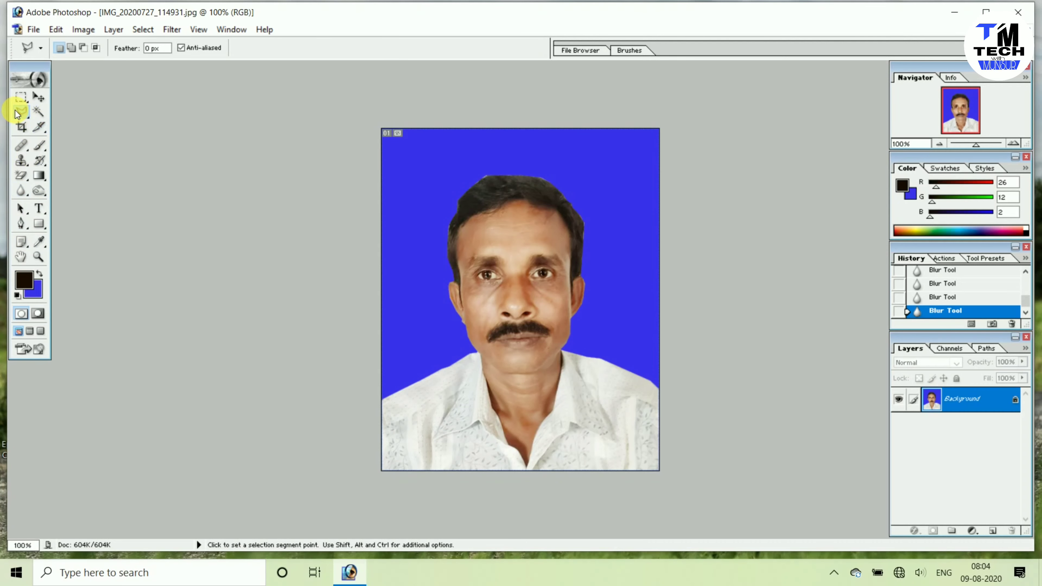
key(ctrl+plus)
key(ctrl+plus)
key(ctrl+plus)
key(ctrl+plus)
key(ctrl+plus)
key(ctrl+plus)
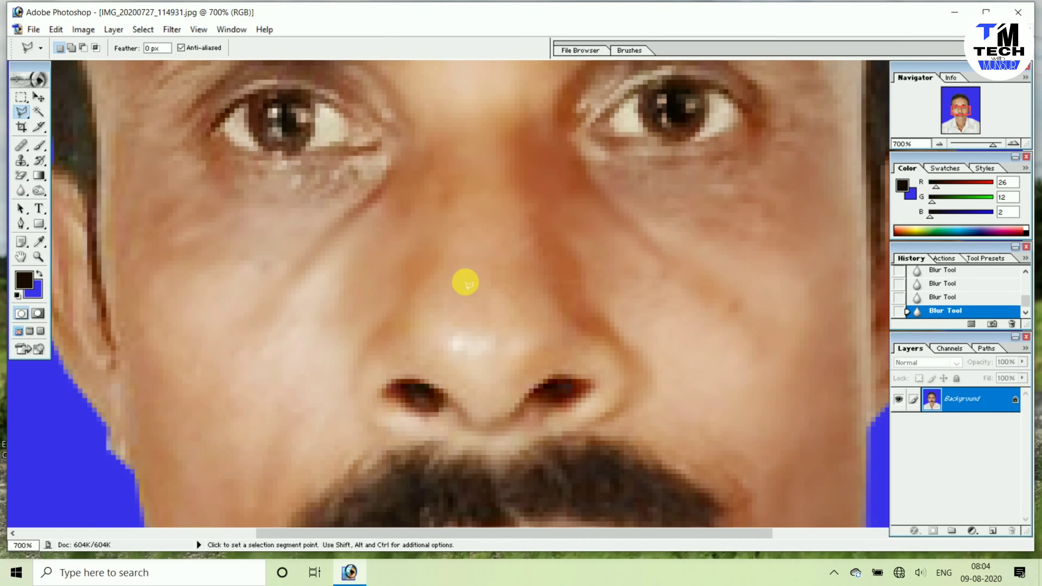
key(space)
drag(450, 193, 448, 403)
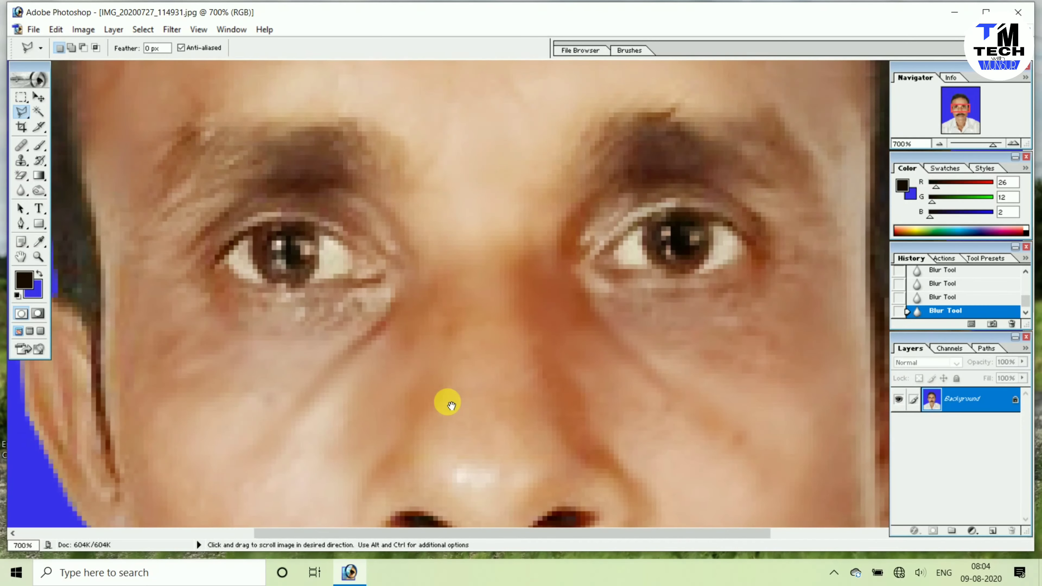
mouse_move(320, 115)
mouse_down()
mouse_move(390, 297)
mouse_move(400, 398)
mouse_up()
drag(351, 213, 361, 341)
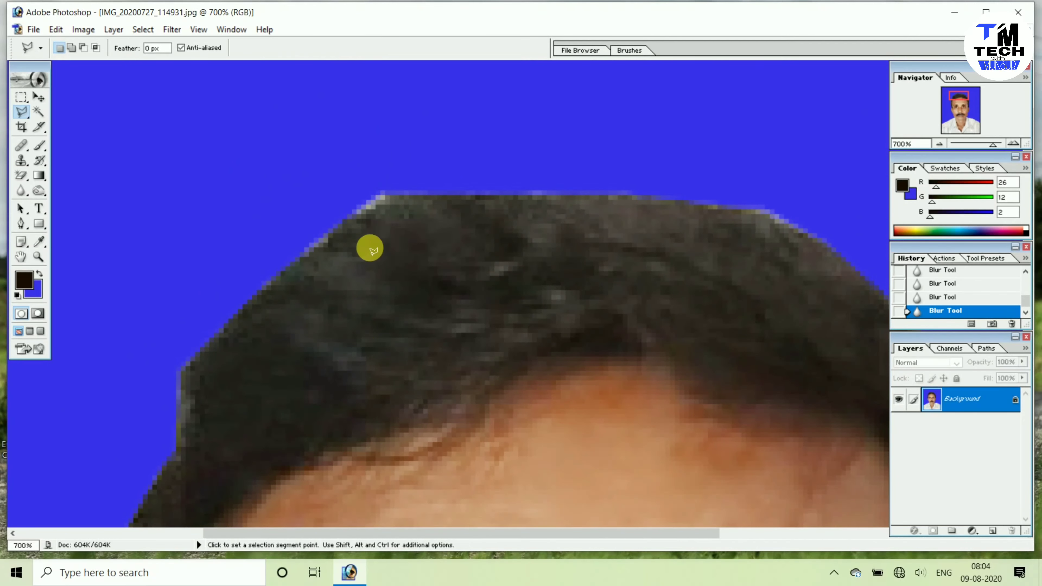
click(301, 207)
click(350, 216)
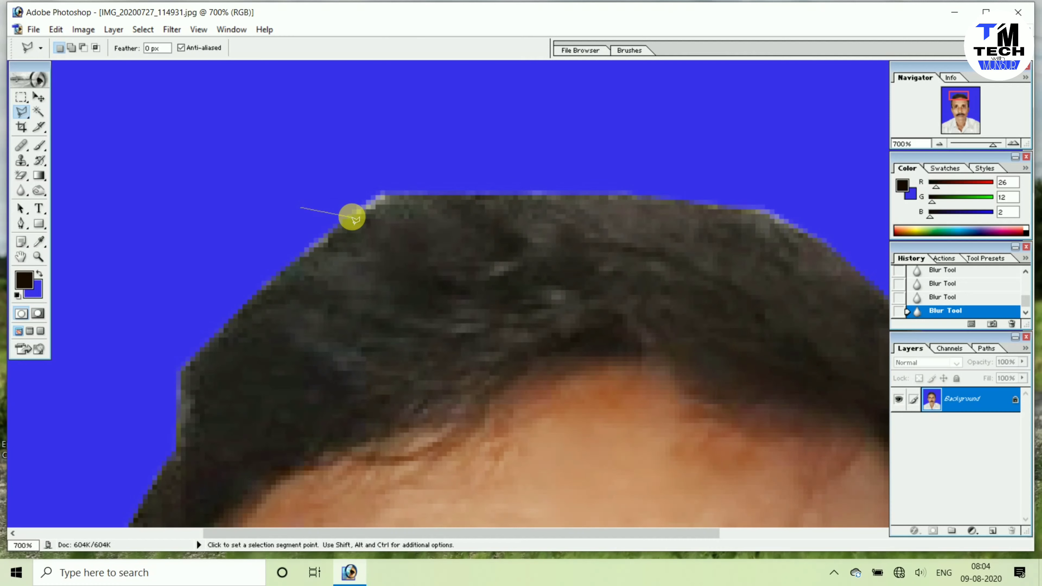
click(426, 193)
click(427, 178)
click(305, 190)
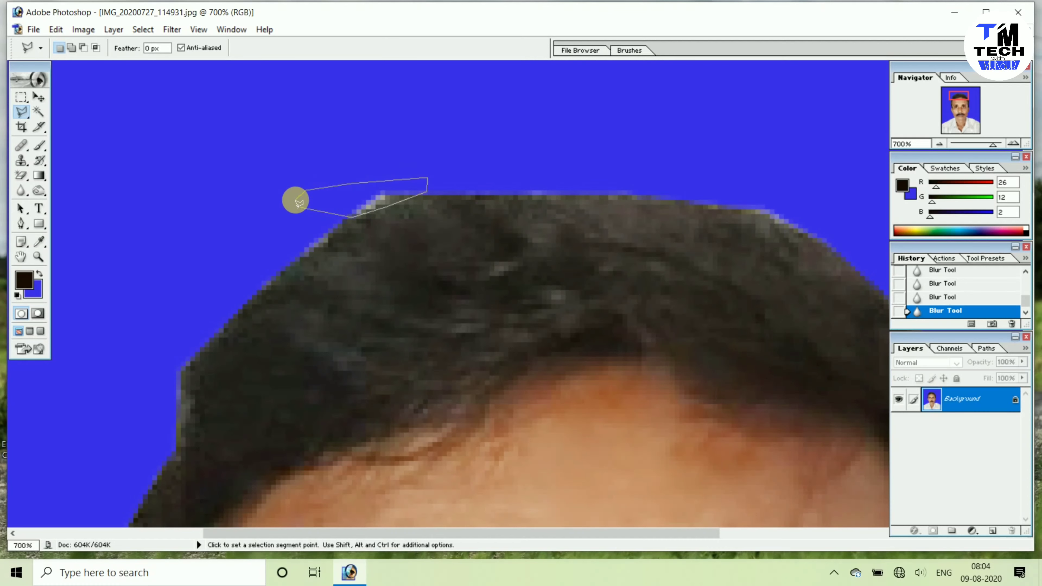
click(305, 210)
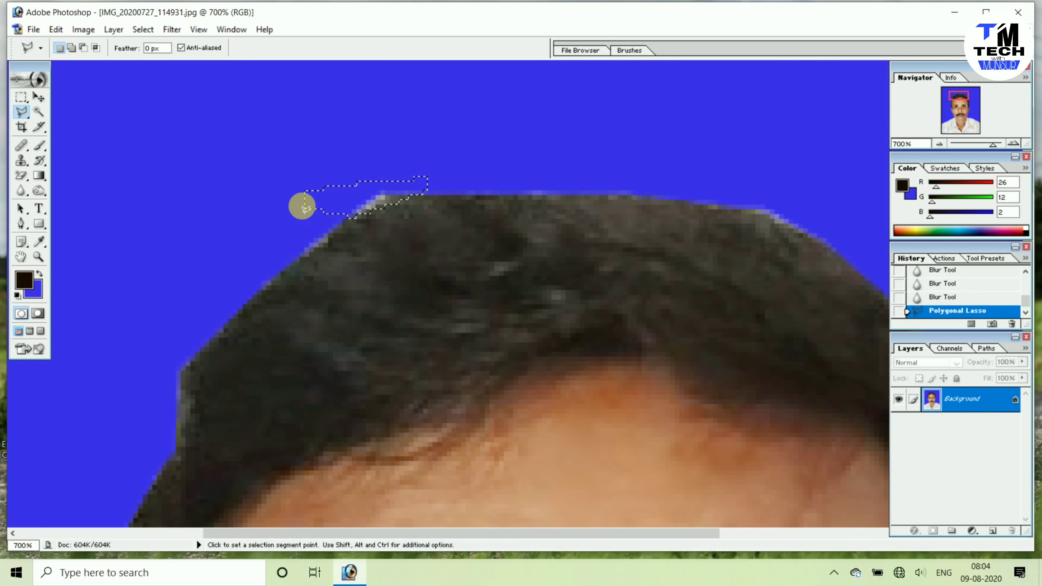
key(Delete)
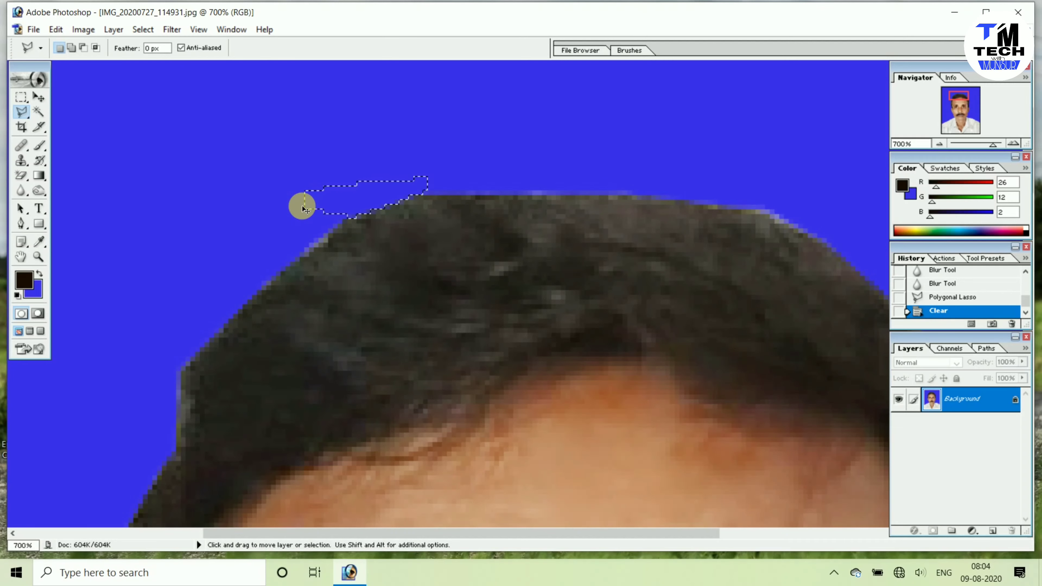
key(ctrl+d)
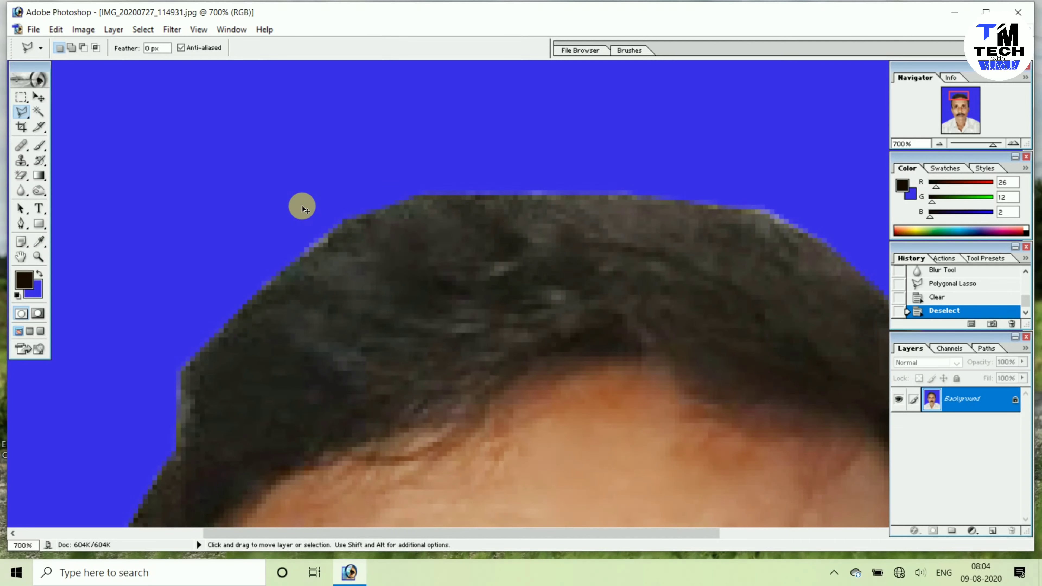
Step: Select the entire portrait canvas with the Move tool active
key(ctrl+minus)
key(ctrl+minus)
key(ctrl+minus)
key(ctrl+minus)
key(ctrl+minus)
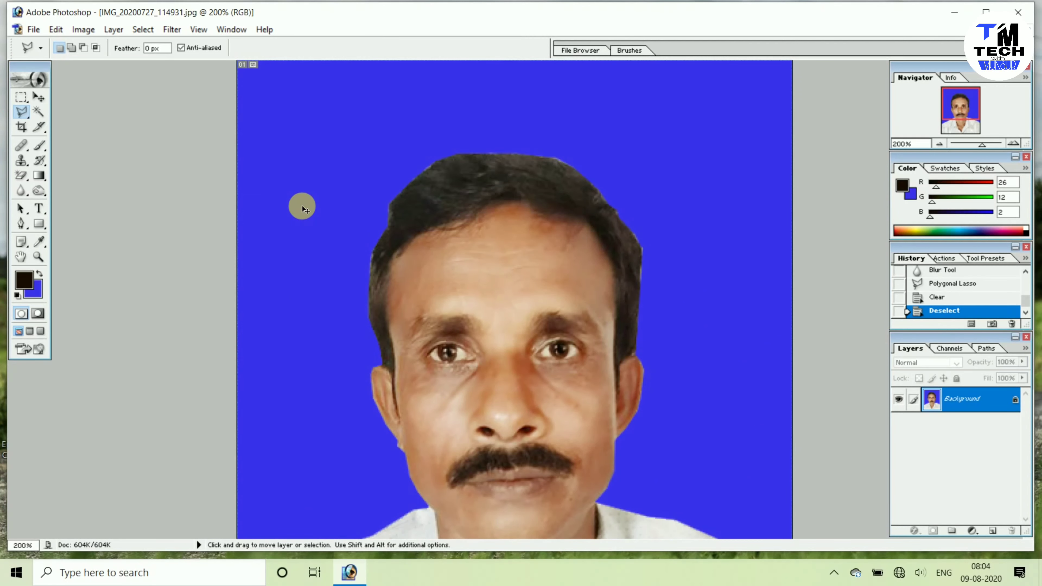
key(ctrl+minus)
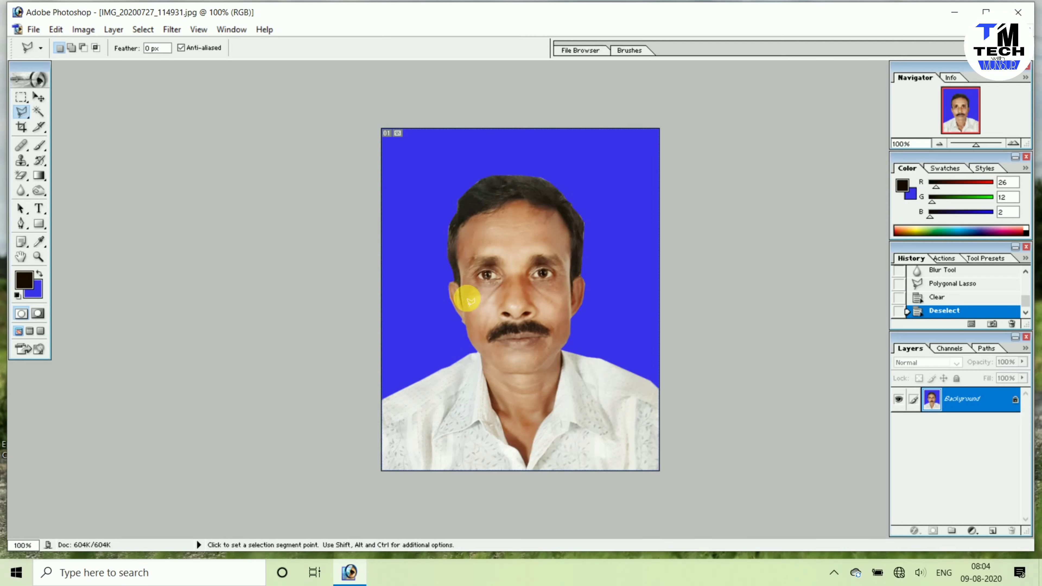
click(40, 98)
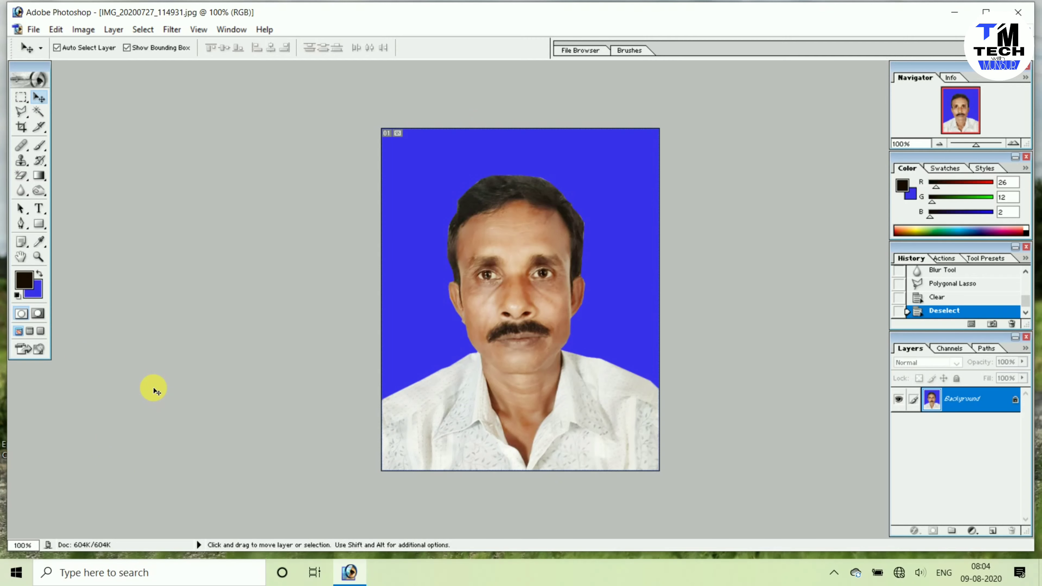
key(ctrl+a)
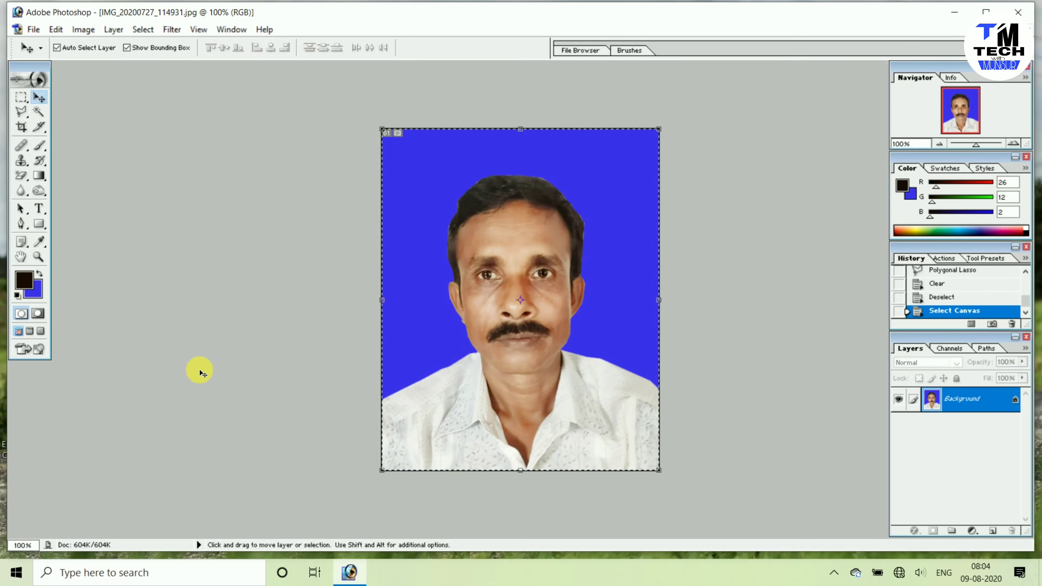
click(68, 29)
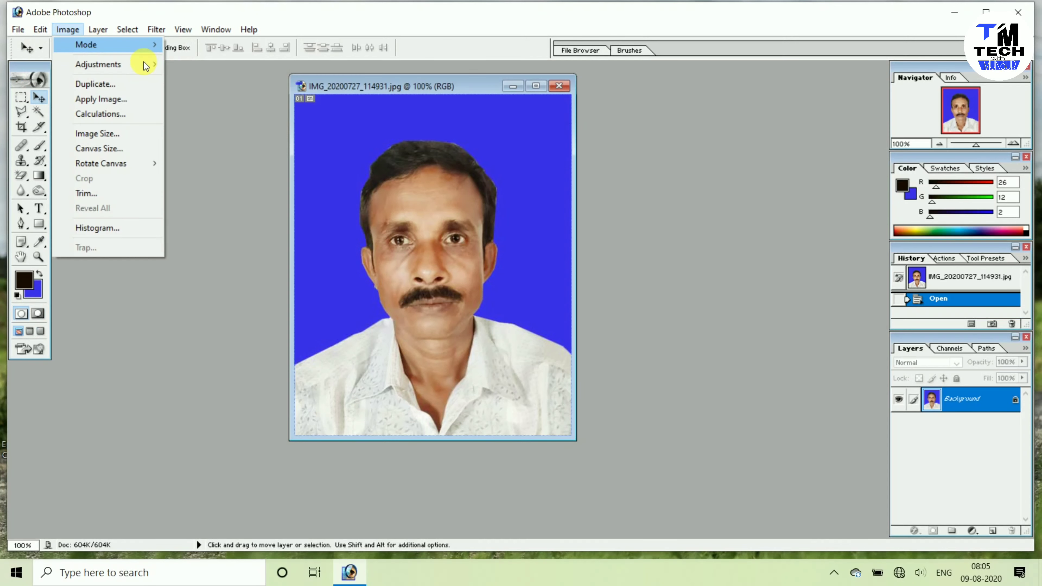
click(390, 217)
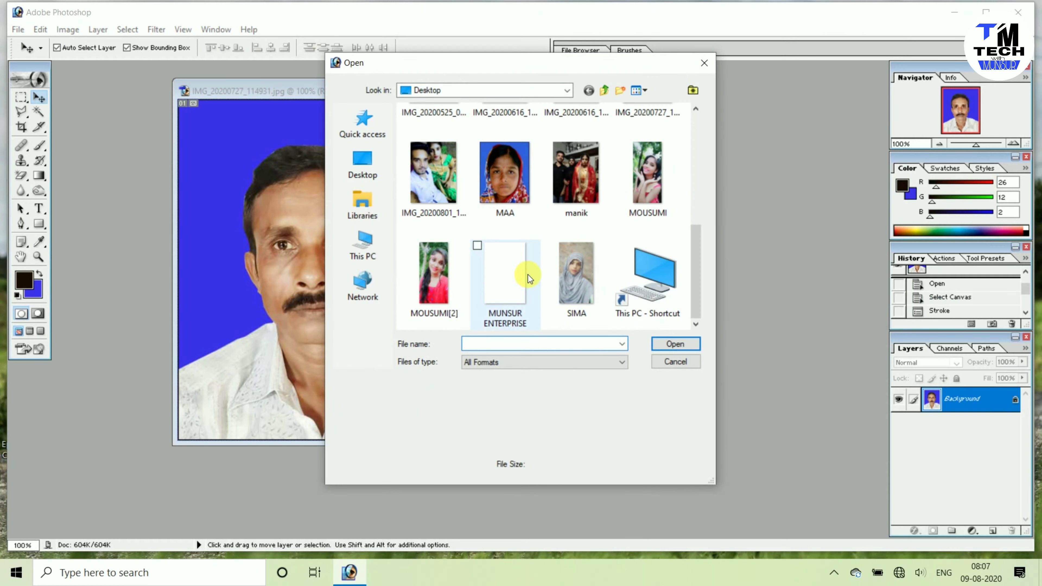
Step: Open the MUNSUR ENTERPRISE print template from the desktop and place its window beside the portrait
click(528, 275)
click(672, 340)
drag(160, 91, 552, 82)
Step: Copy the portrait into the template's first slot and scale it to about 81.2% width and 83.1% height
click(353, 191)
drag(352, 191, 563, 167)
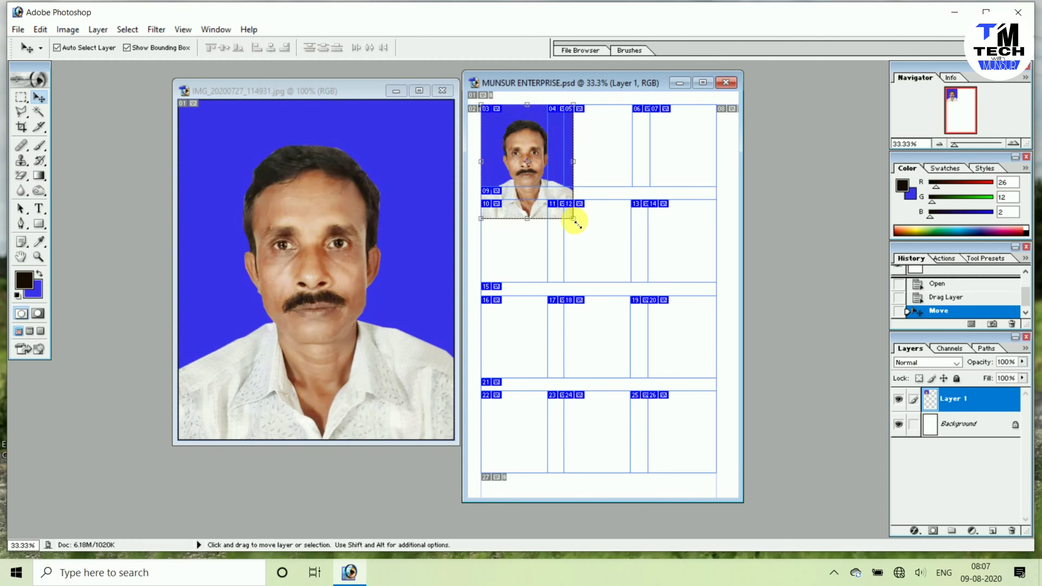
drag(575, 220, 557, 204)
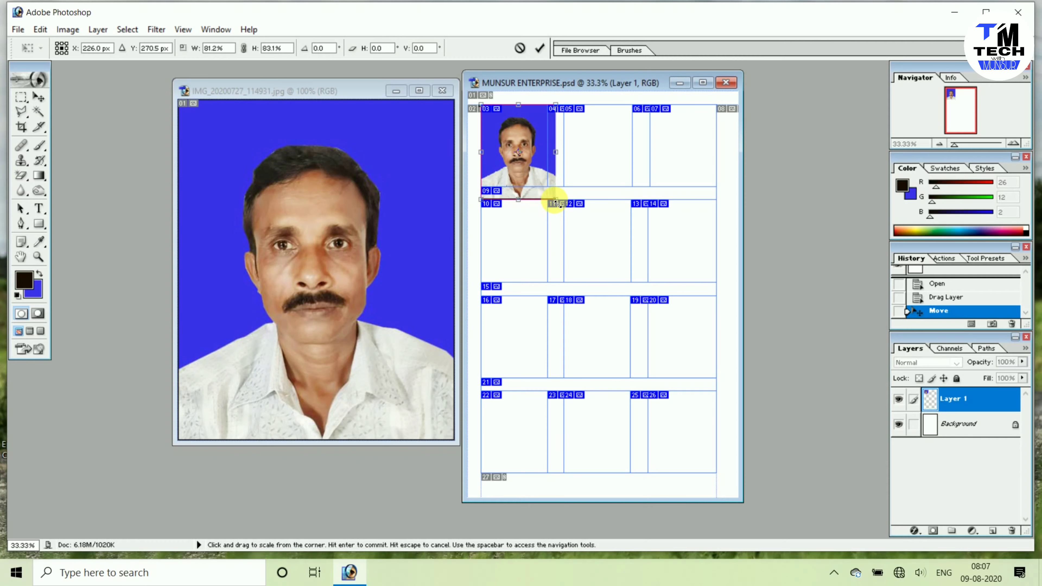
key(Return)
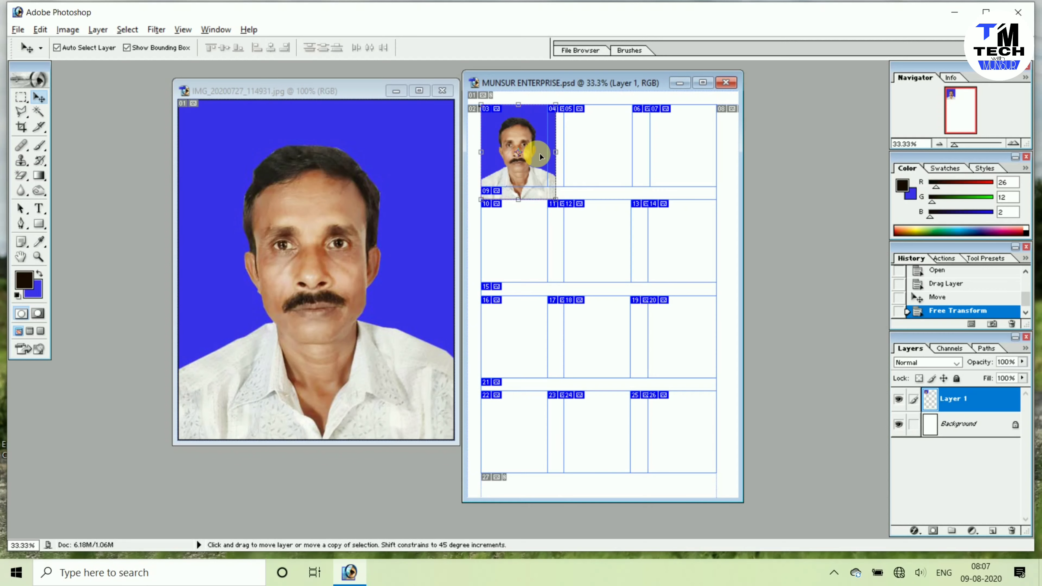
Step: Duplicate the scaled photo to fill the first two rows of slots and the last slot of the third row
drag(540, 152, 696, 360)
key(alt)
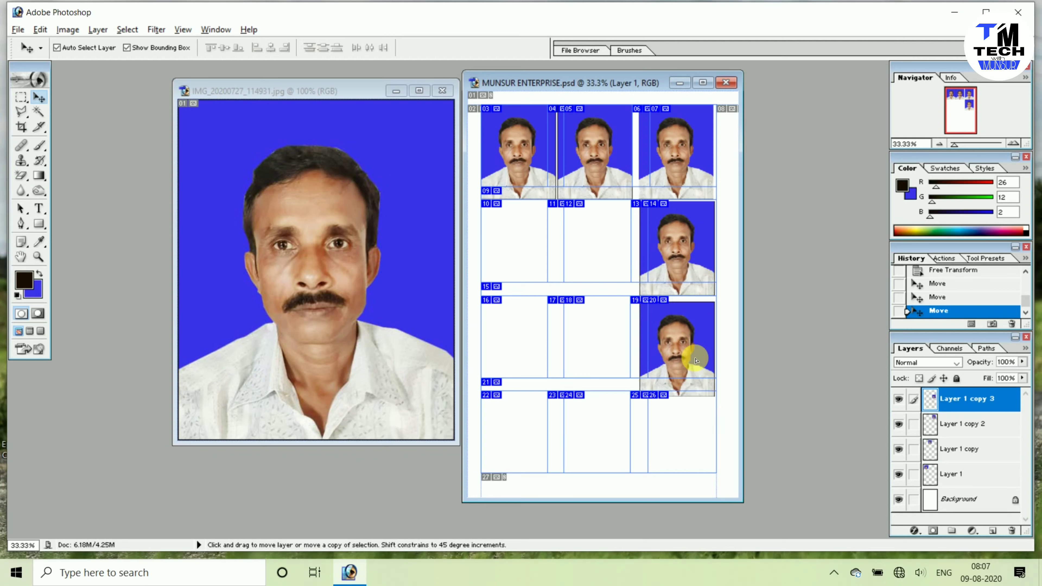
drag(696, 360, 611, 266)
drag(611, 266, 537, 265)
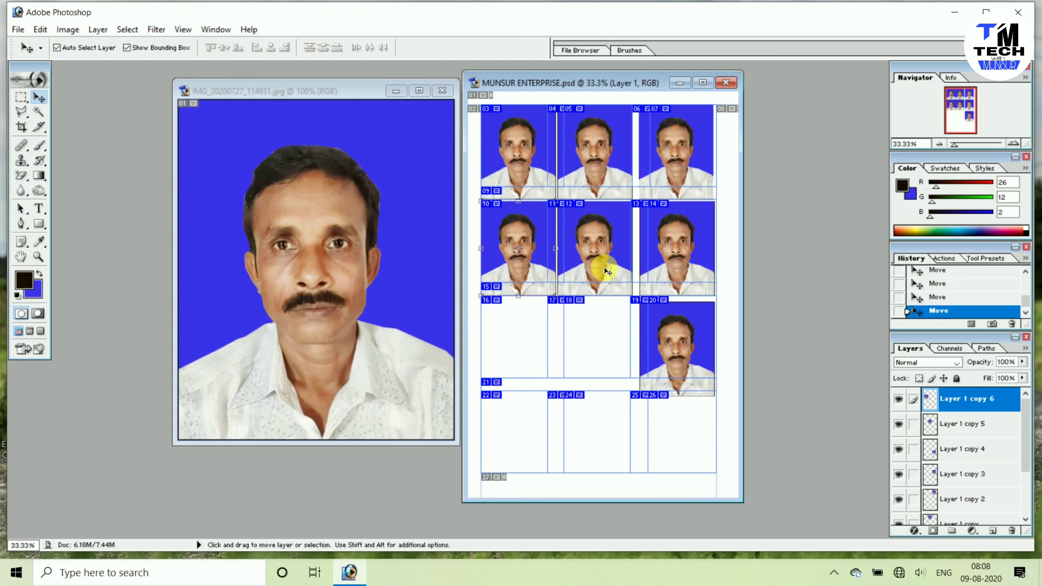
drag(599, 268, 604, 266)
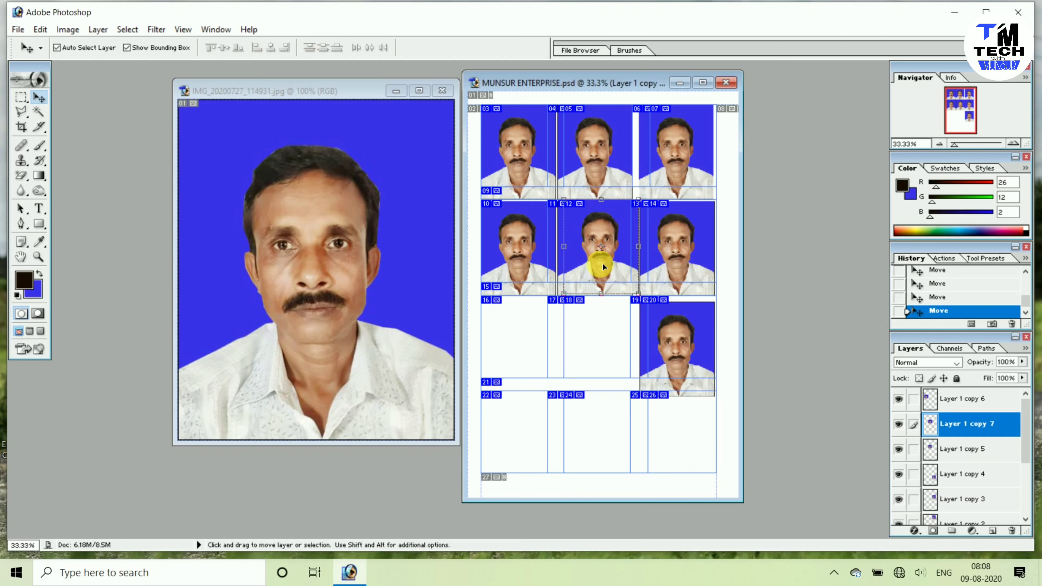
Step: Configure EPSON L3150 printing for 10 x 15 cm (4 x 6 in) and Epson Photo Quality Ink Jet paper, and cancel the print
click(17, 30)
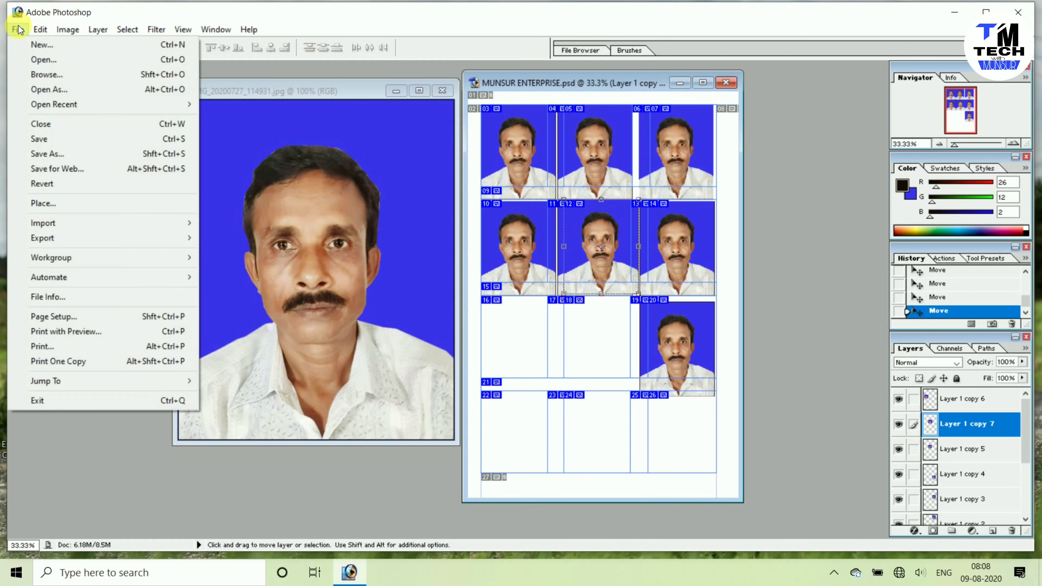
click(30, 346)
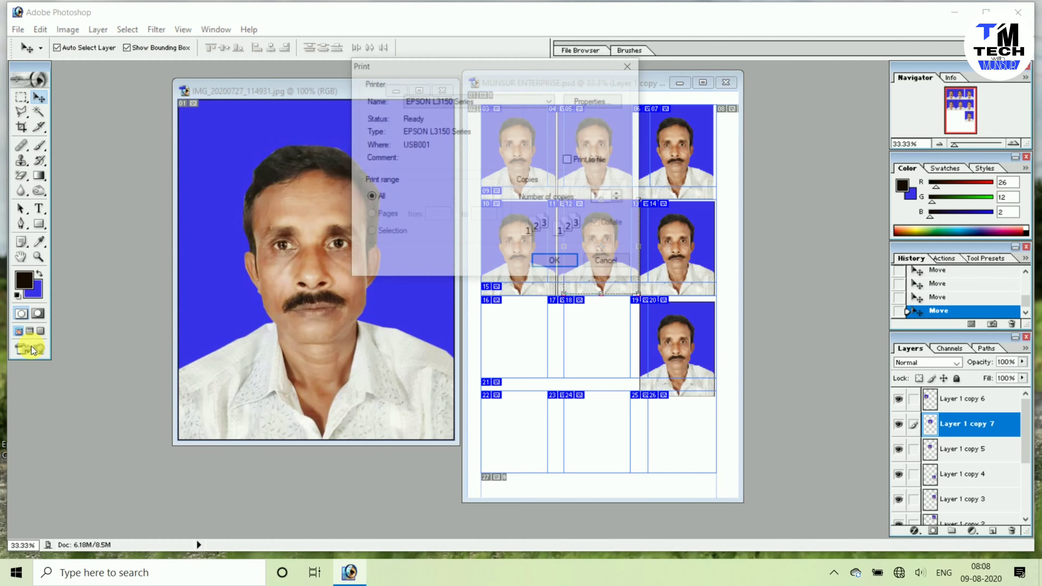
click(603, 108)
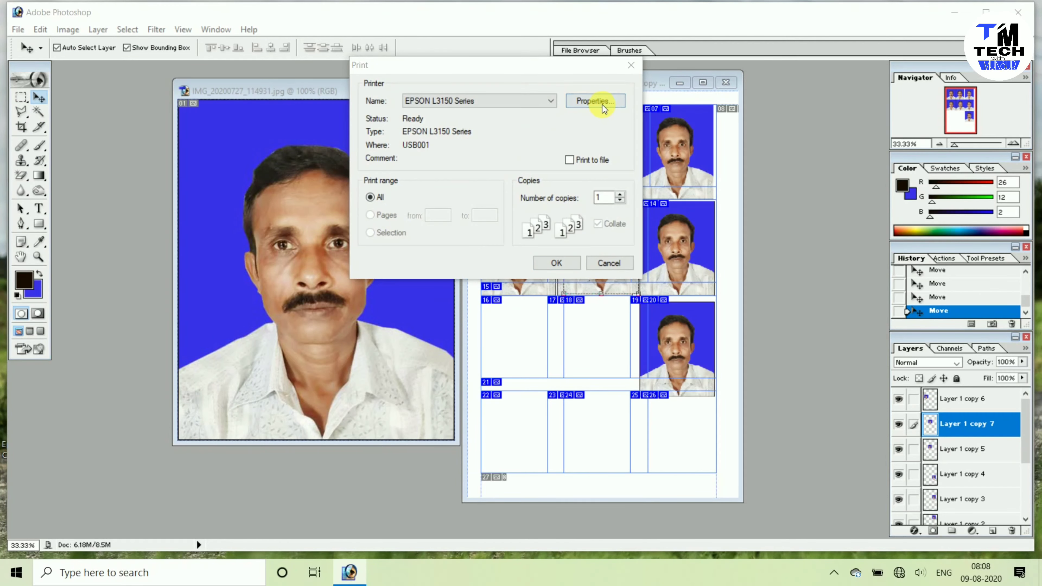
click(603, 139)
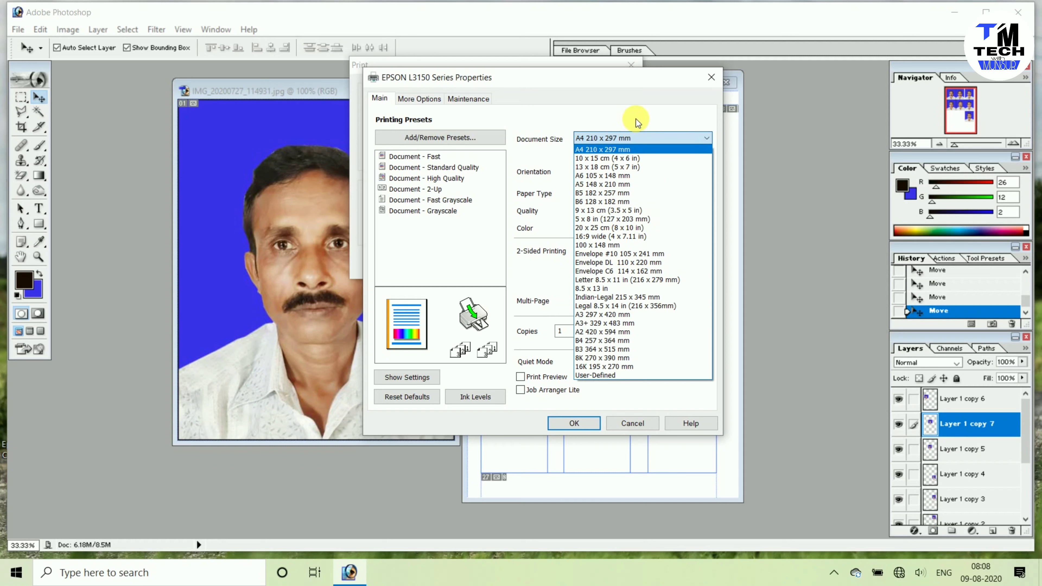
click(618, 159)
click(620, 194)
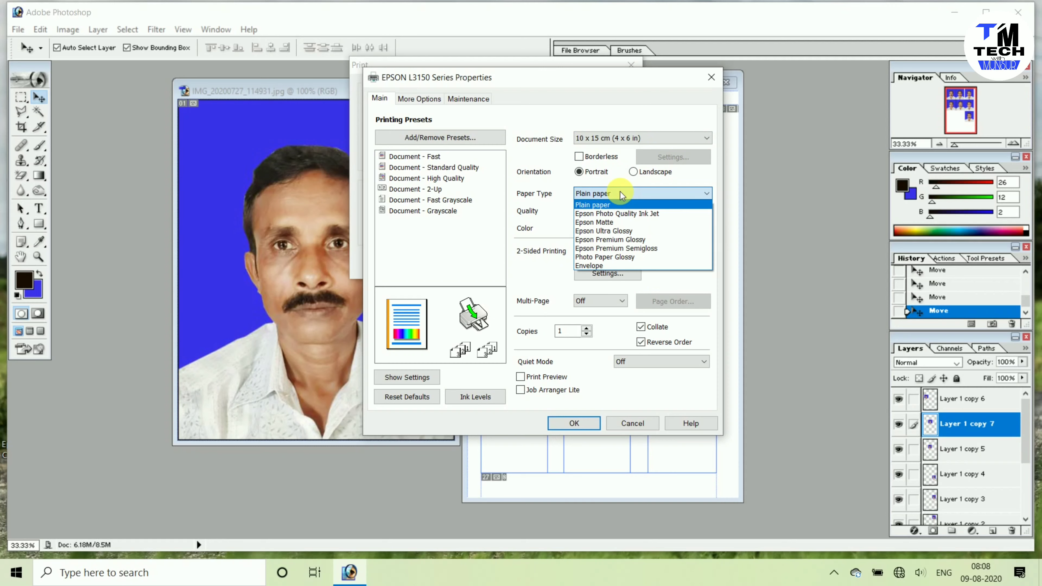
click(617, 213)
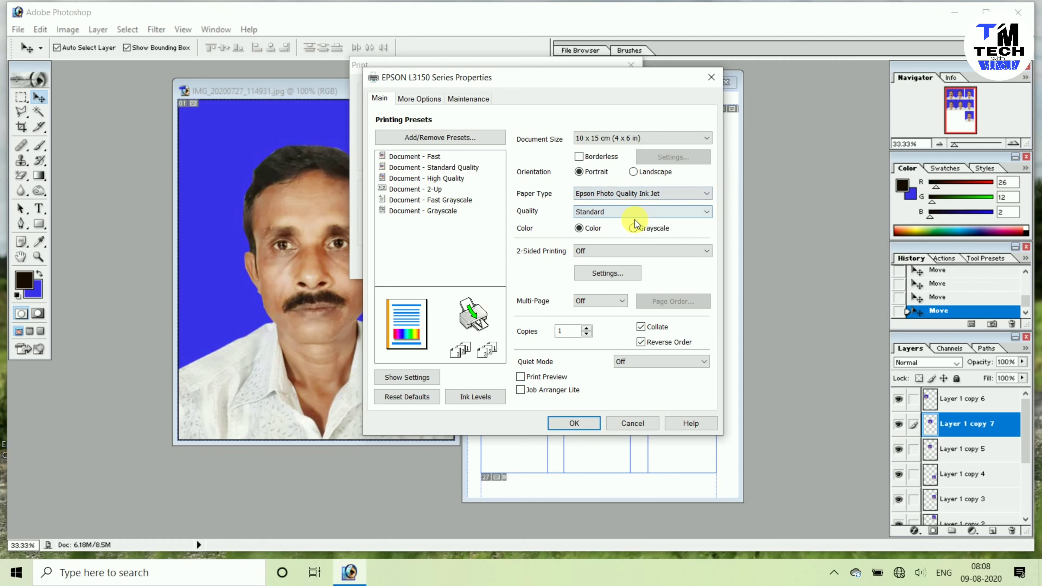
click(573, 427)
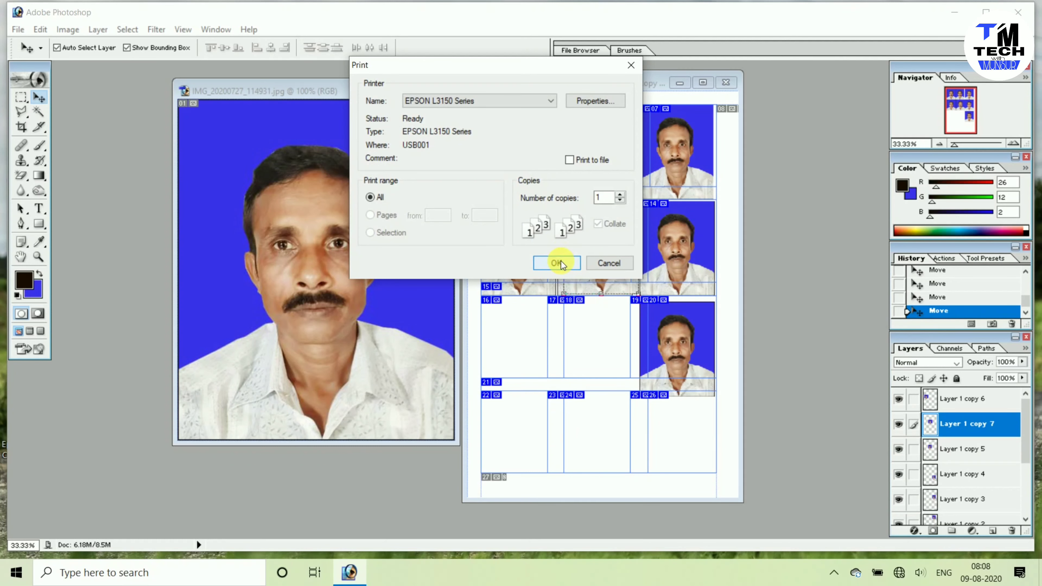
click(609, 263)
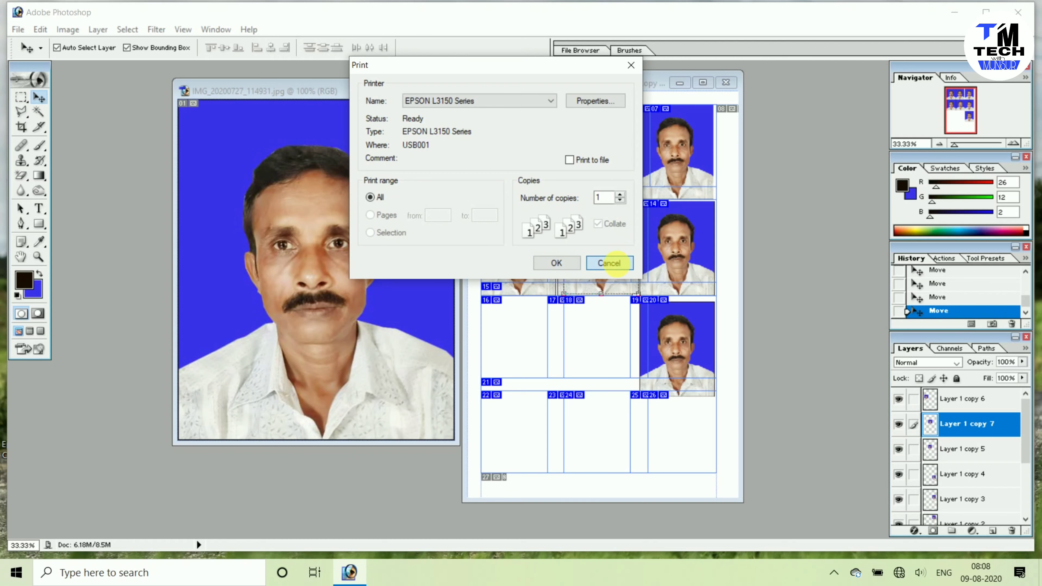
Step: Close the print template and the portrait without saving their changes
click(725, 83)
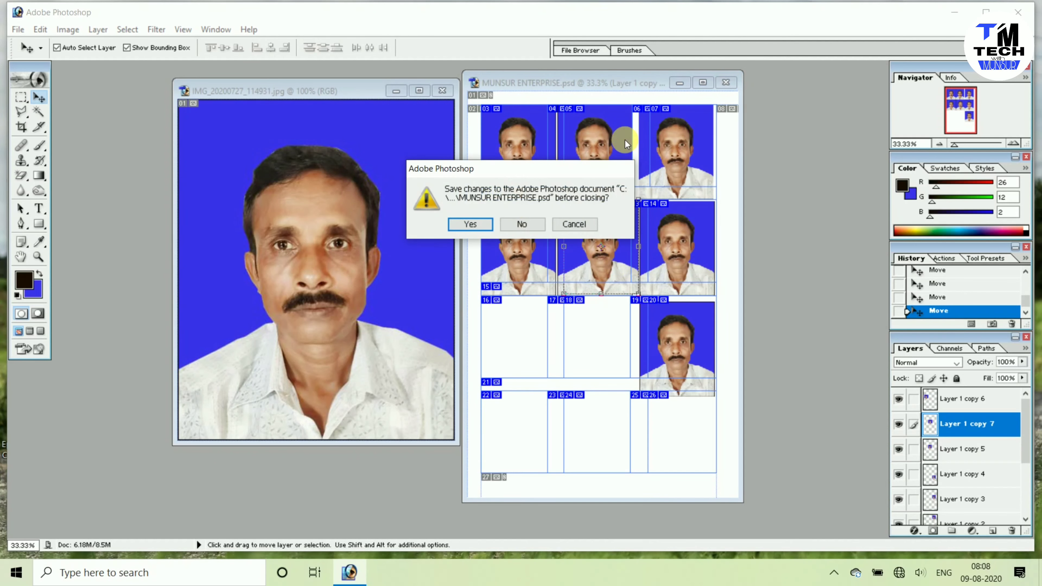
click(521, 223)
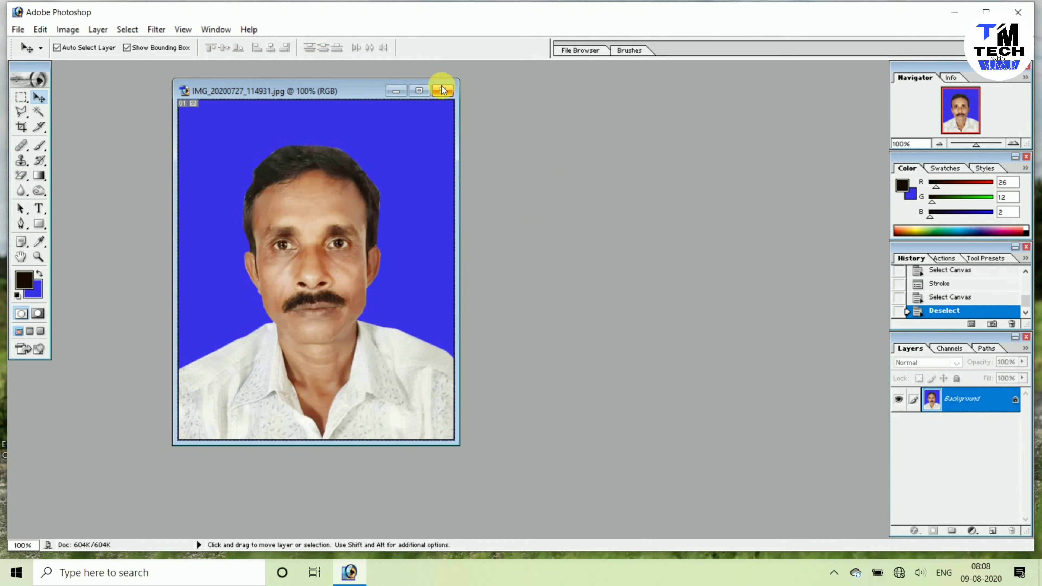
click(442, 90)
click(521, 224)
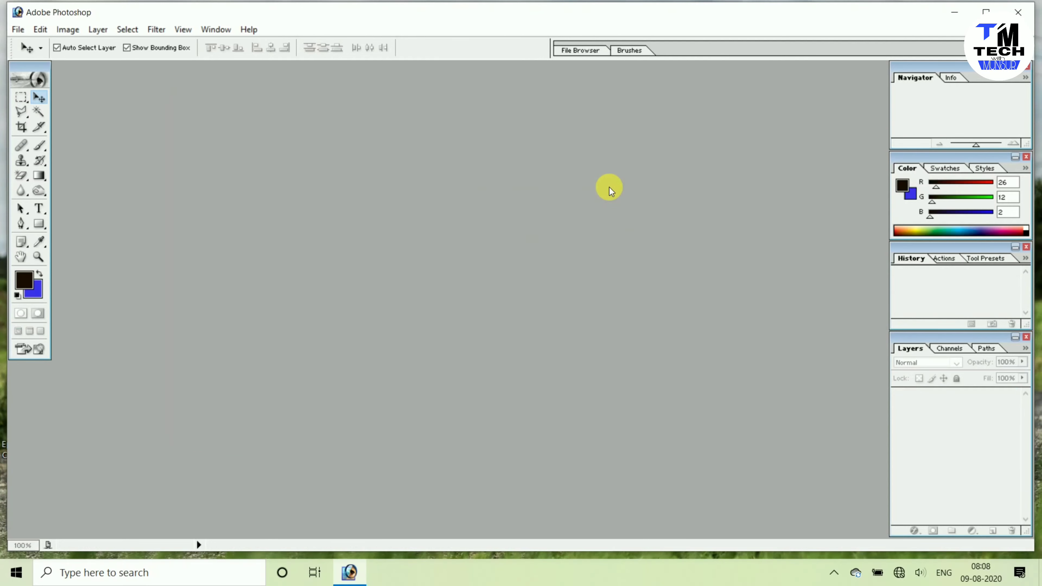